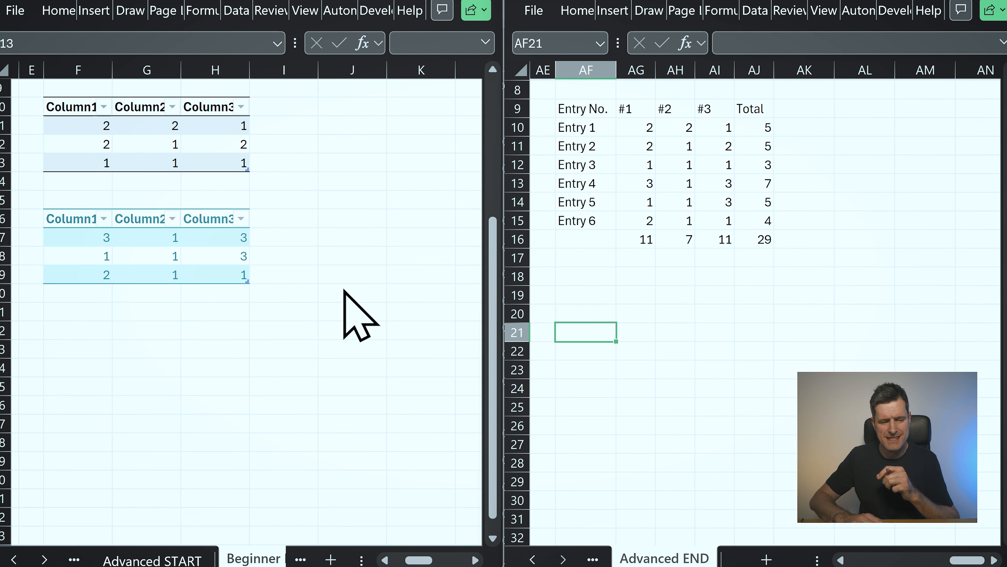
# Delete the middle data row, at sheet row 18, from the lower table
pyautogui.click(99, 264)
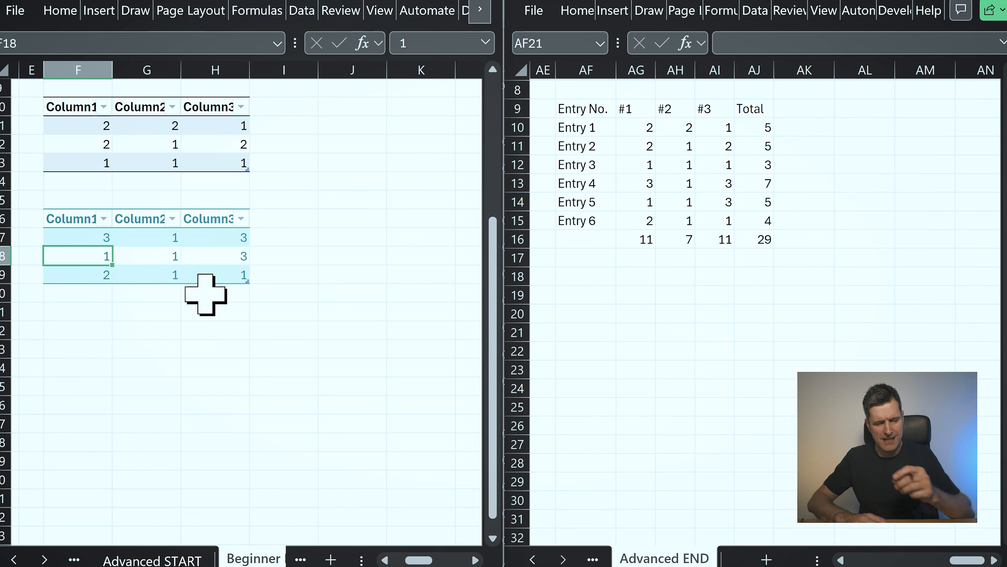
pyautogui.hotkey('alt', 'h')
pyautogui.press('d')
pyautogui.press('l')
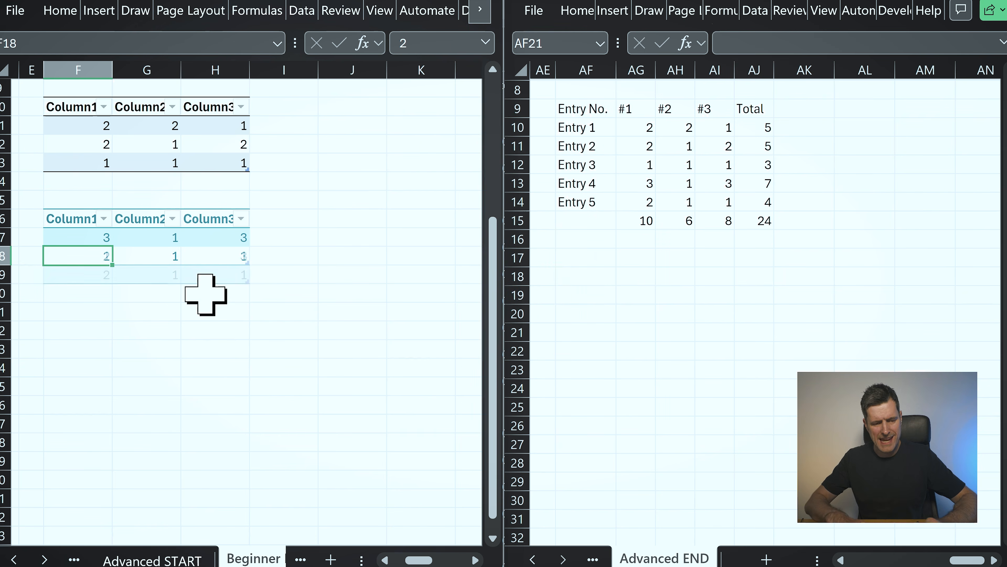
pyautogui.click(590, 275)
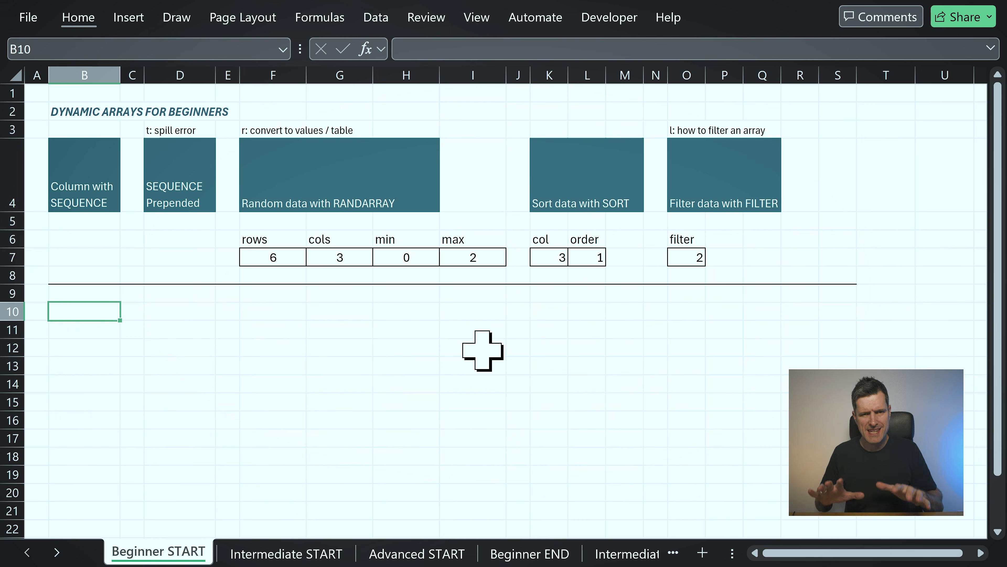
# Enter the formula =SEQUENCE(12) in cell B10
pyautogui.write('=sequ')
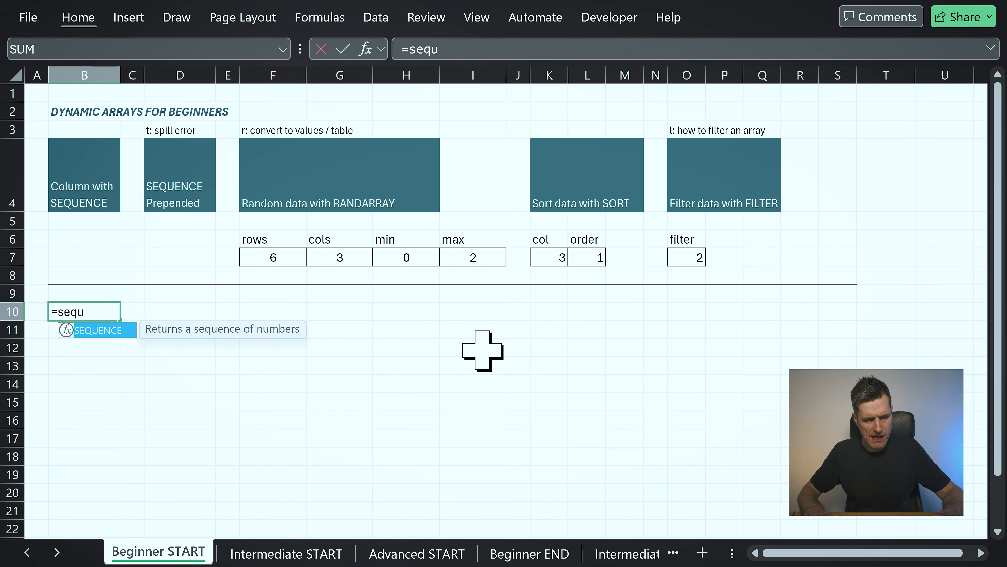
pyautogui.press('Tab')
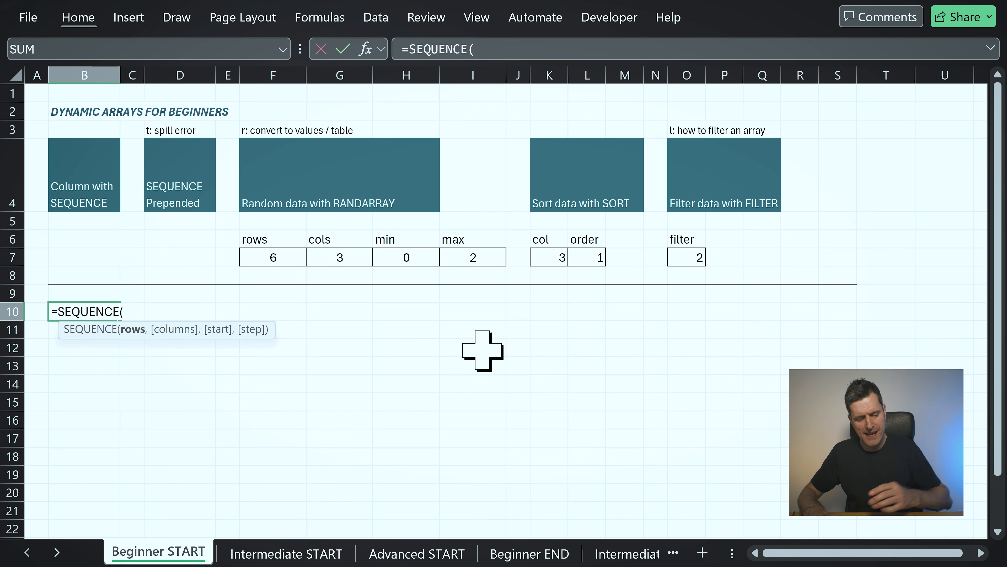
pyautogui.write('12')
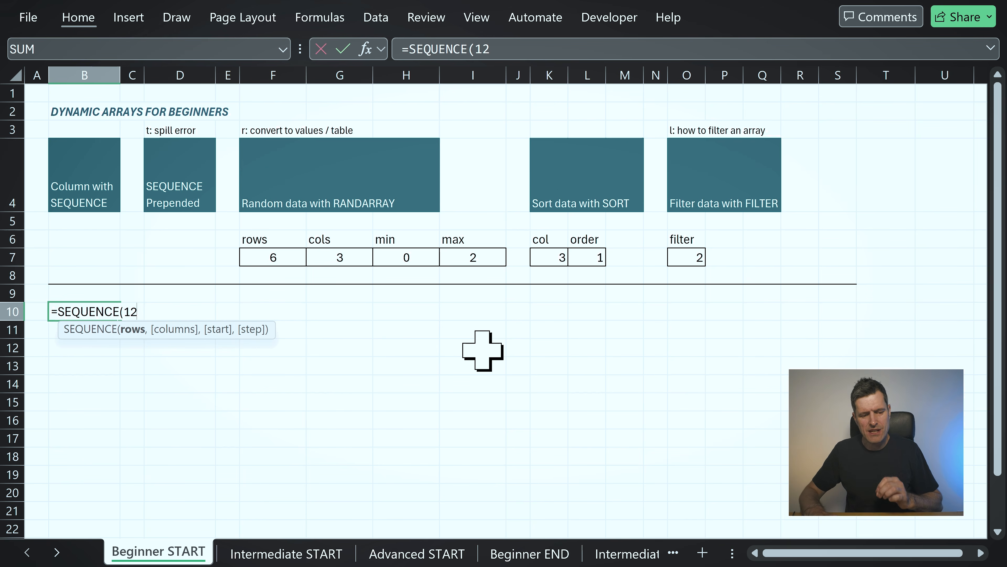
pyautogui.press('Return')
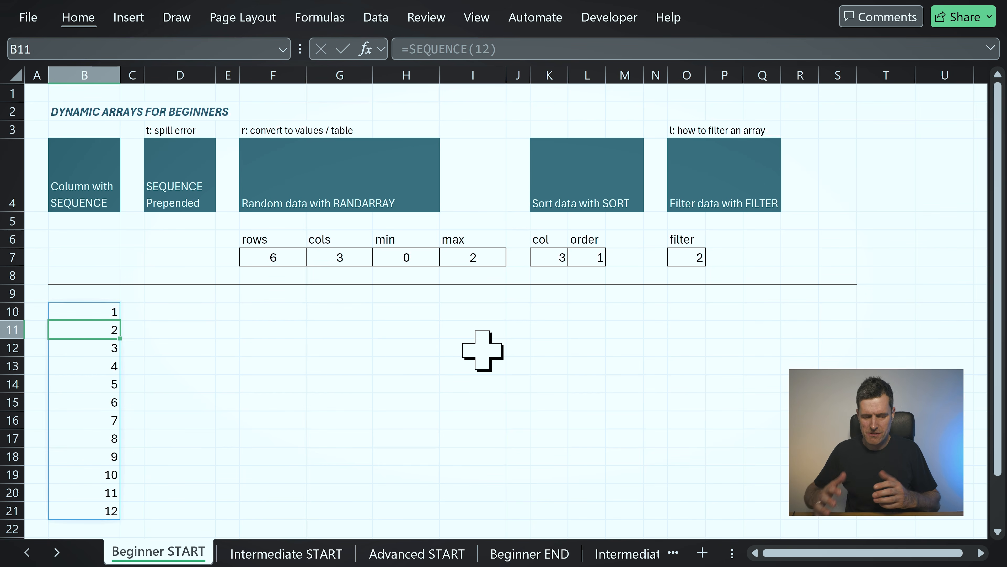
# Examine how the formula appears in the source cell B10 compared with the spilled cells B11 and B12
pyautogui.press('Right')
pyautogui.press('Right')
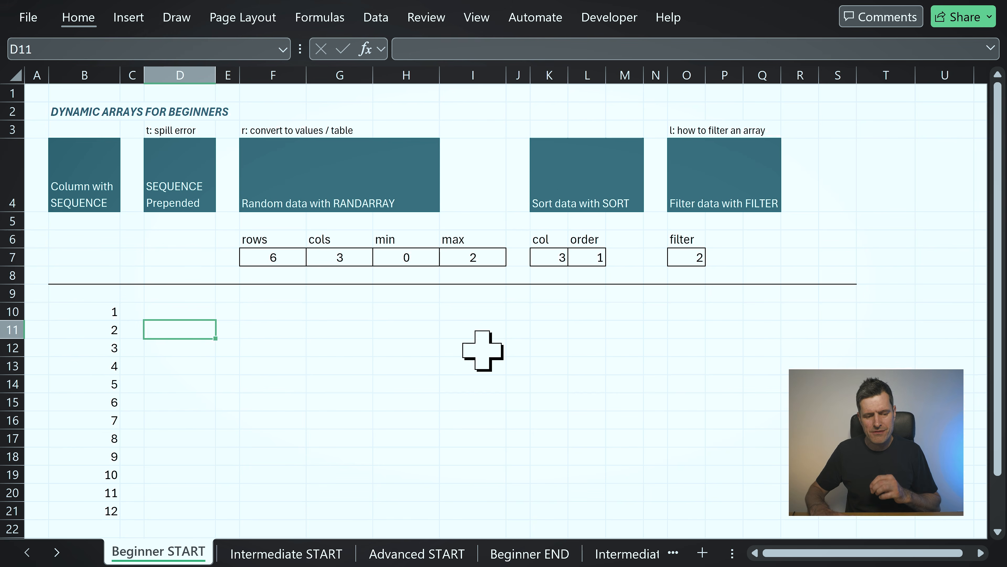
pyautogui.press('Left')
pyautogui.press('Left')
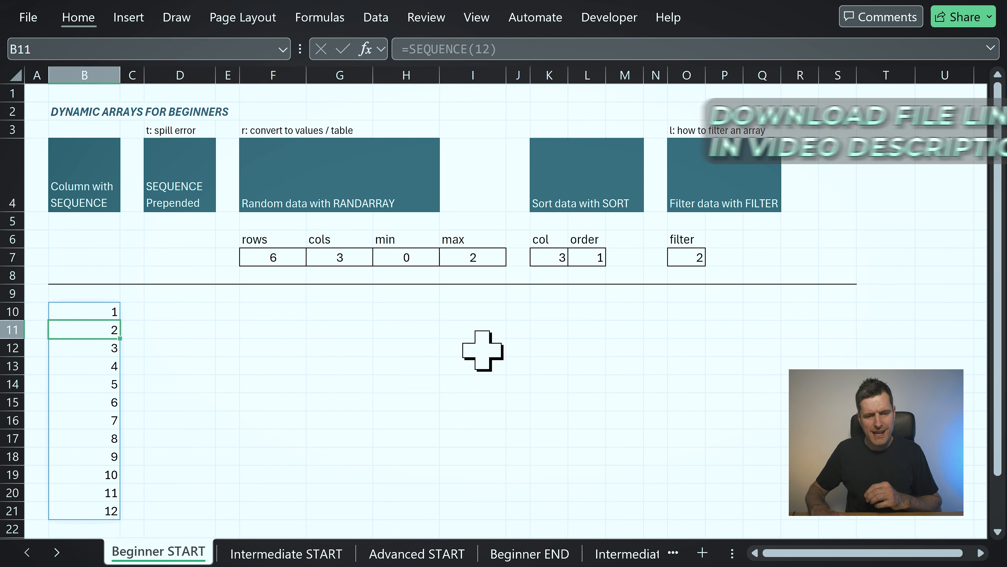
pyautogui.press('Down')
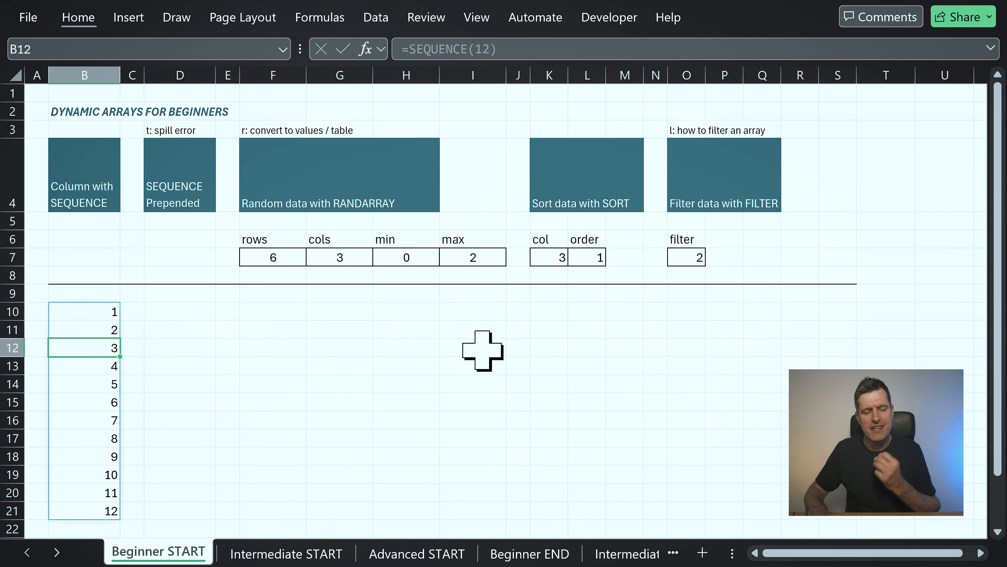
pyautogui.press('Up')
pyautogui.press('Up')
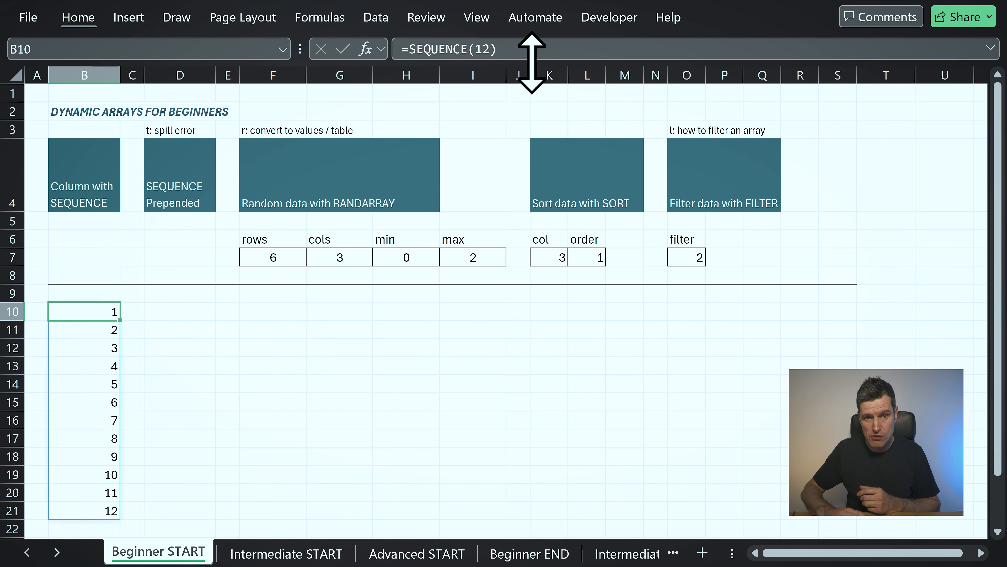
pyautogui.press('Down')
pyautogui.press('Down')
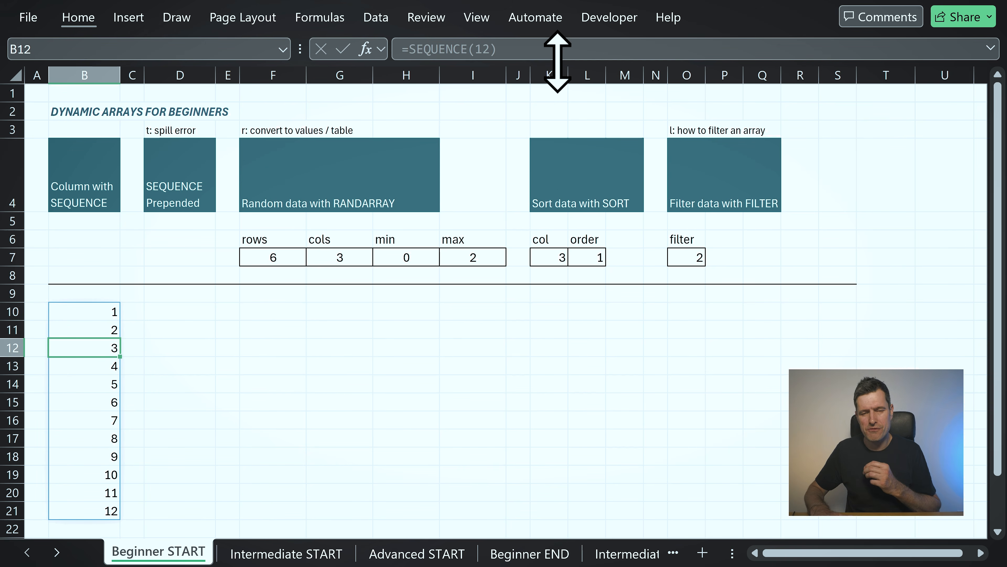
pyautogui.press('Up')
pyautogui.press('Up')
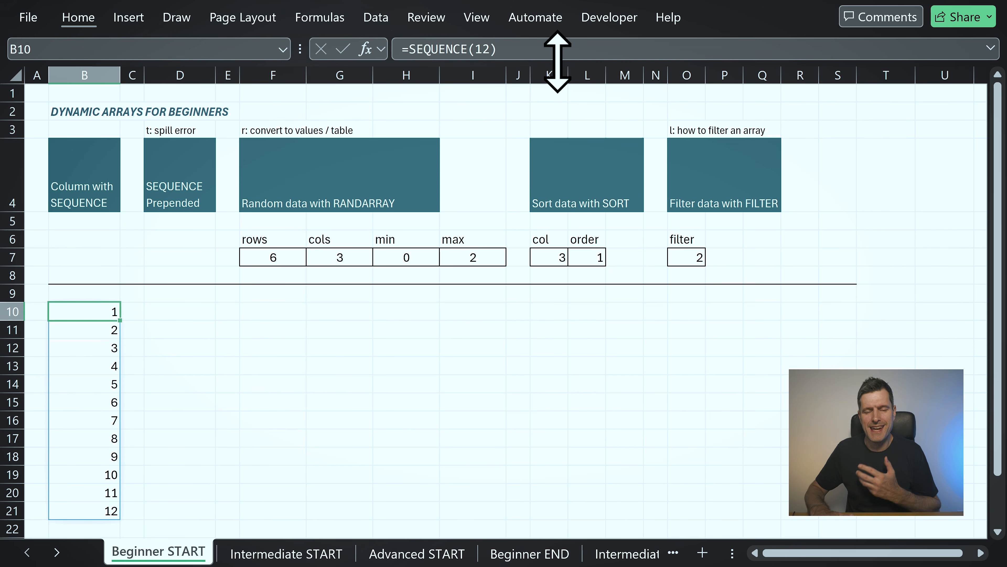
# Enter the text "how" in cell B13, inside the spill range of the SEQUENCE formula
pyautogui.press('Down')
pyautogui.press('Down')
pyautogui.press('Down')
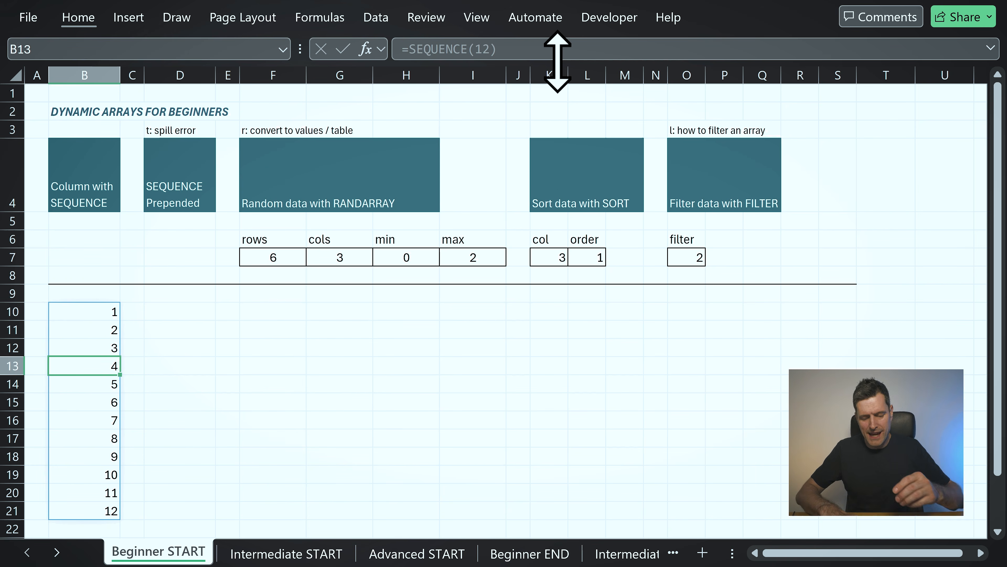
pyautogui.write('how')
pyautogui.press('Return')
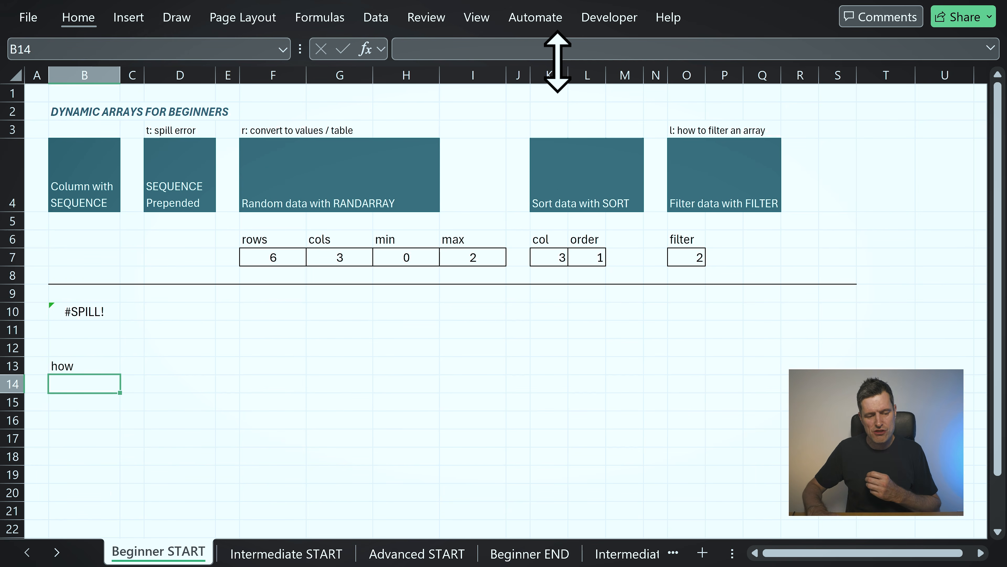
# Clear the text in cell B13 and undo the deletion
pyautogui.press('Up')
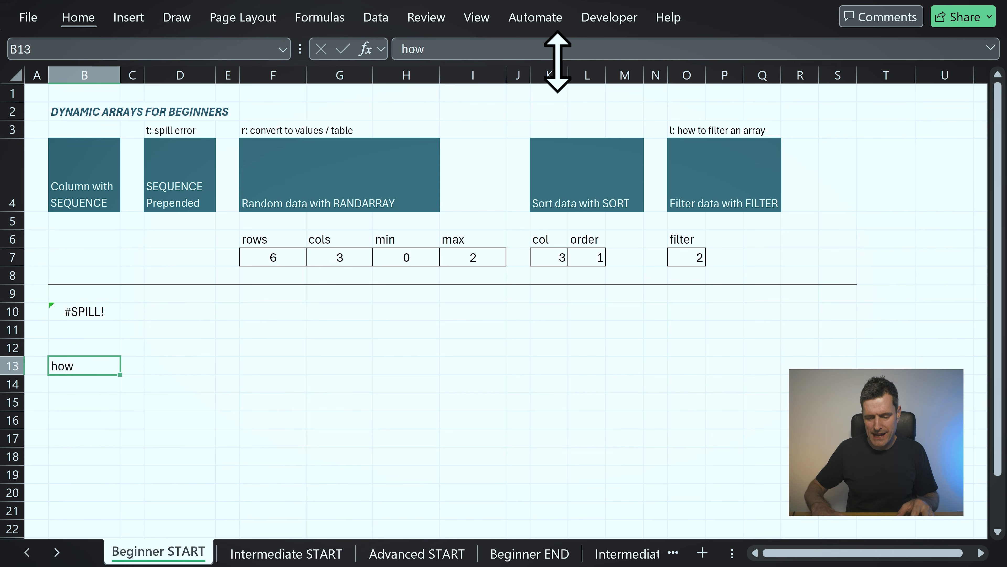
pyautogui.press('Delete')
pyautogui.hotkey('ctrl', 'z')
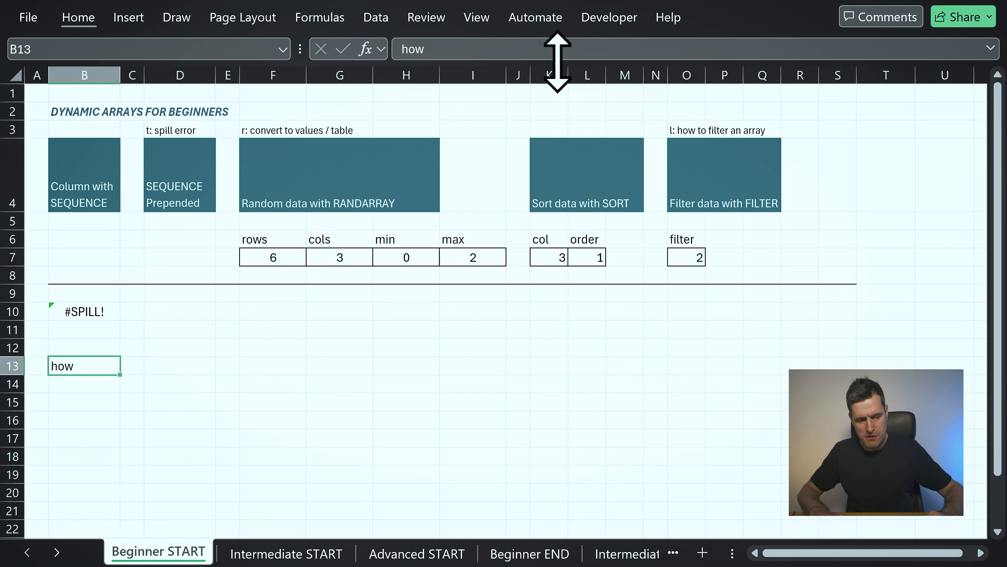
# Change the row count of the SEQUENCE formula in B10 to 2
pyautogui.press('Up')
pyautogui.press('Up')
pyautogui.press('Up')
pyautogui.click(491, 48)
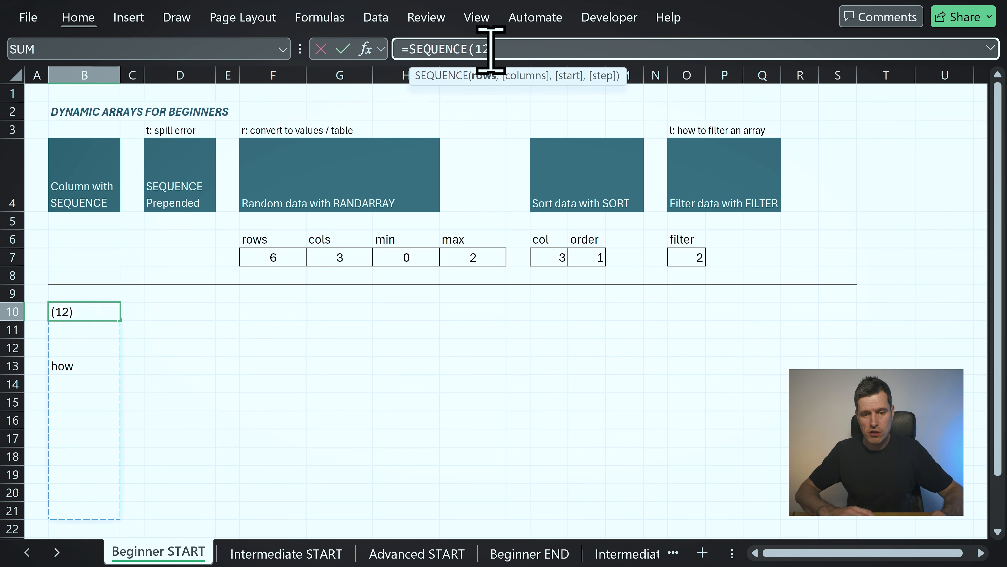
pyautogui.press('BackSpace')
pyautogui.press('BackSpace')
pyautogui.write('2')
pyautogui.press('Return')
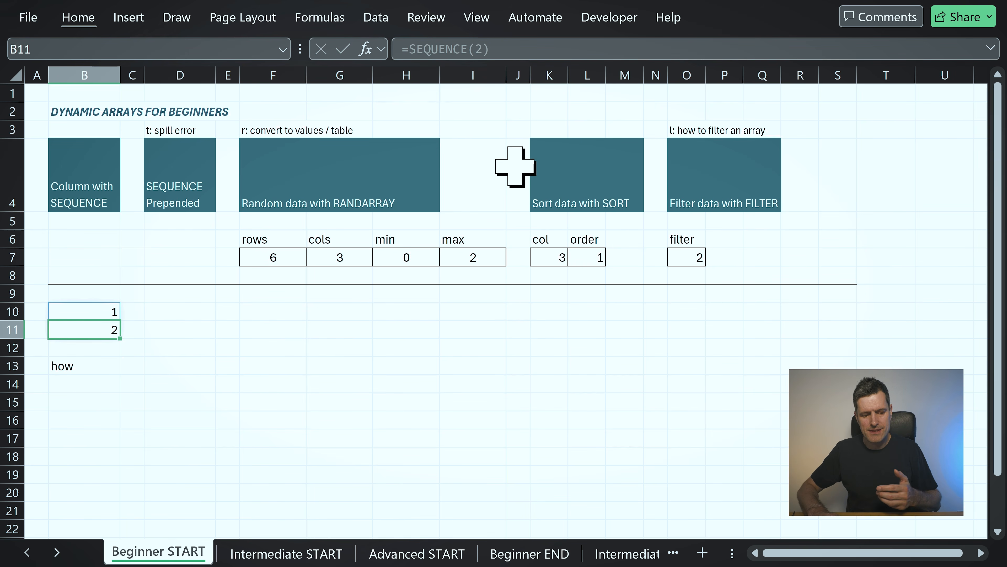
# Clear the text "how" from cell B13
pyautogui.press('Down')
pyautogui.press('Down')
pyautogui.press('Delete')
# Set the row count of the SEQUENCE formula in B10 to 12
pyautogui.press('Up')
pyautogui.press('Up')
pyautogui.press('Up')
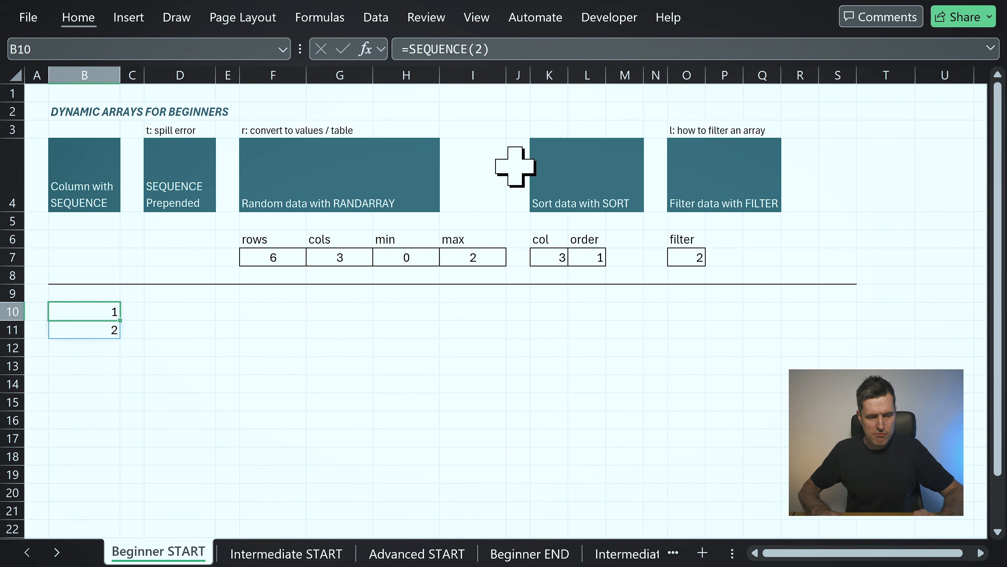
pyautogui.click(483, 48)
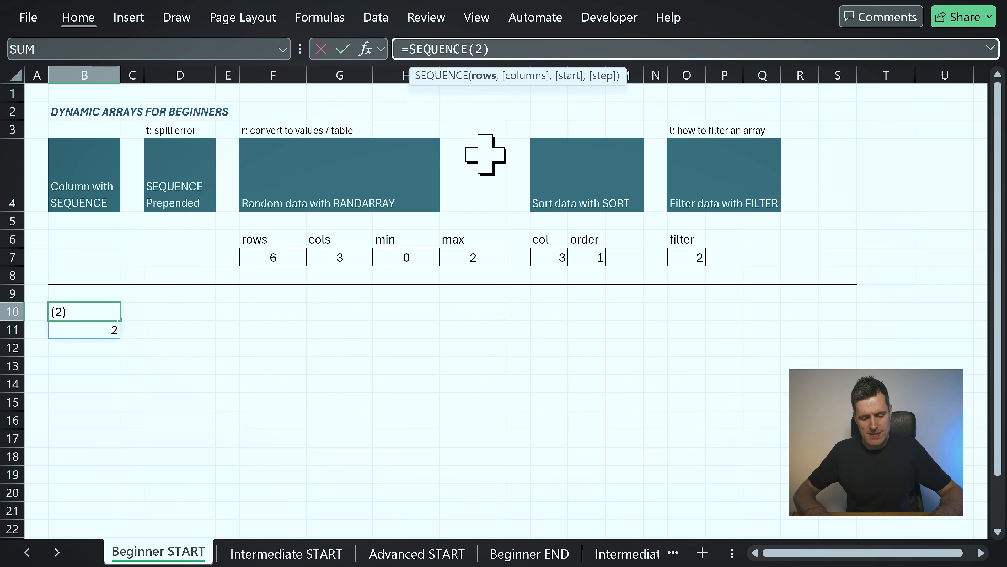
pyautogui.write('1')
pyautogui.press('Return')
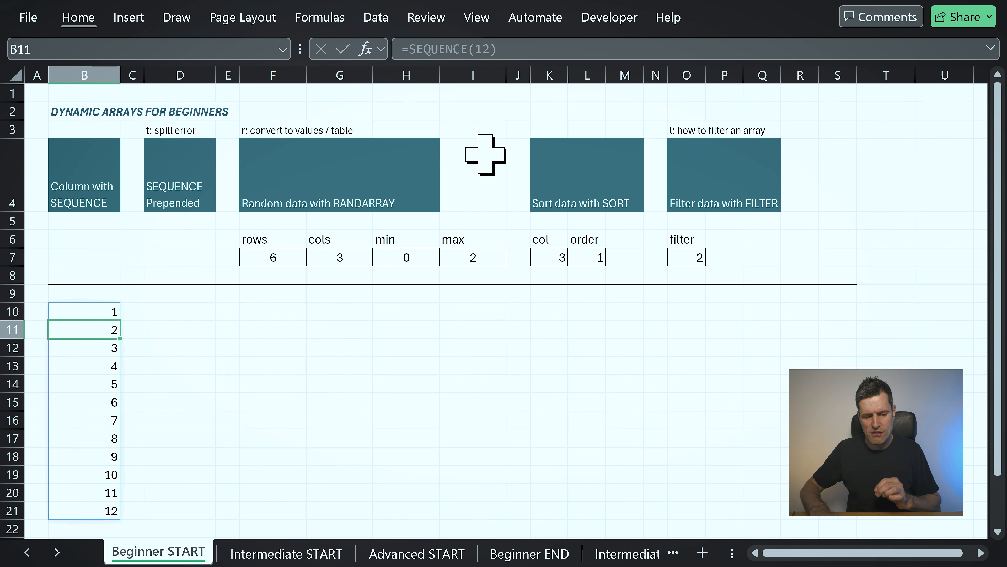
# Enter the formula ="Entry "&SEQUENCE(12) in cell D10 to create a numbered list of entry labels
pyautogui.press('Up')
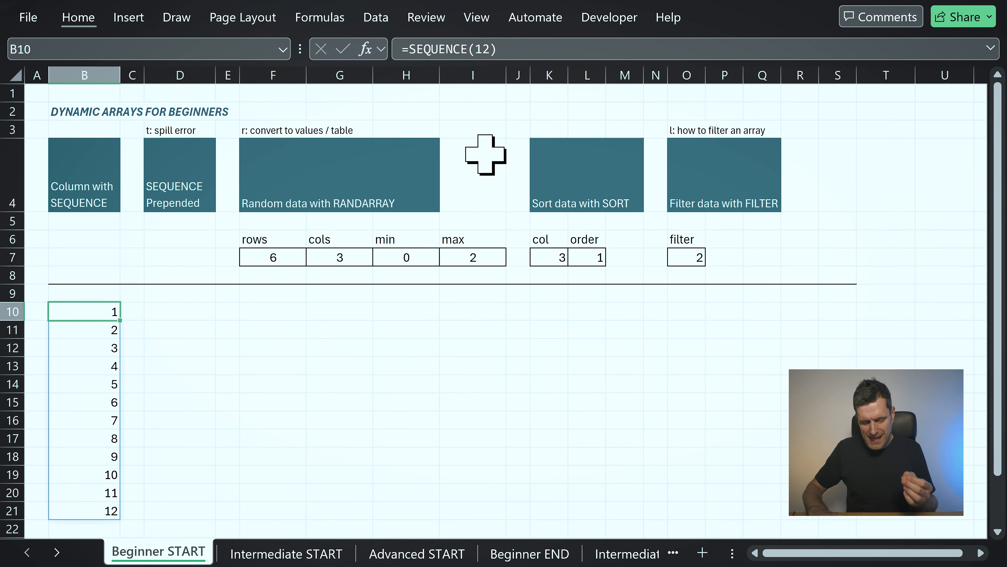
pyautogui.press('Right')
pyautogui.press('Right')
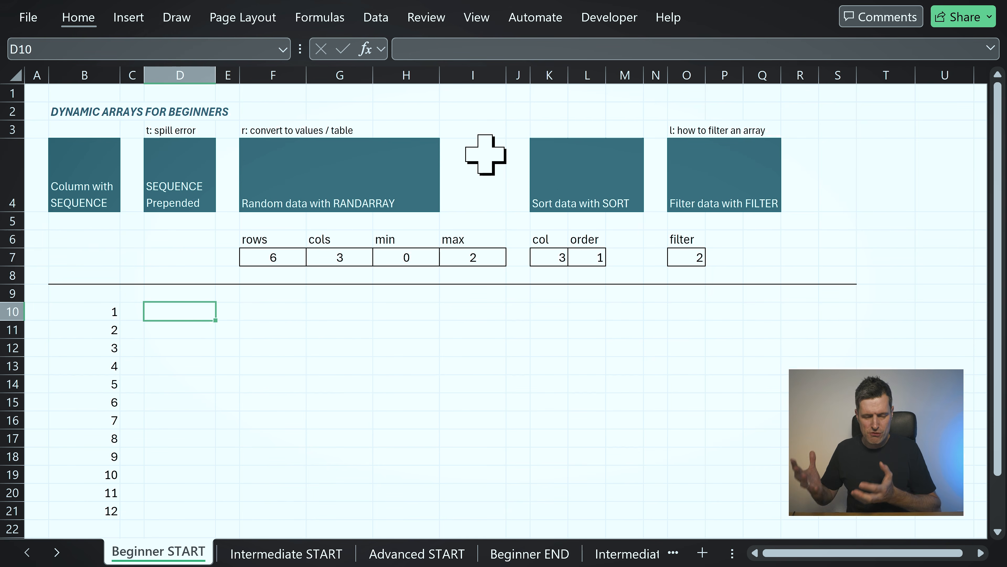
pyautogui.write('=')
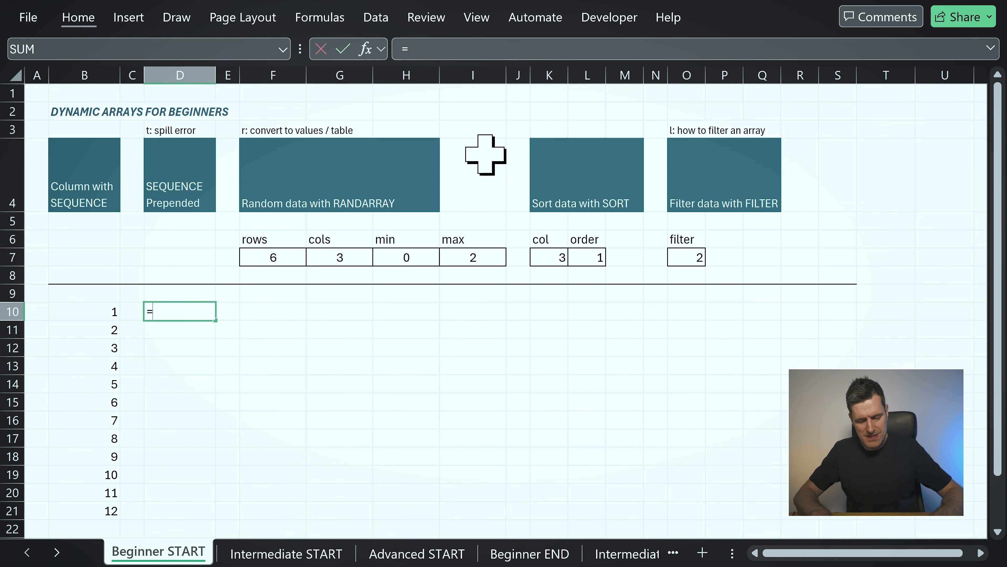
pyautogui.write('"Entry')
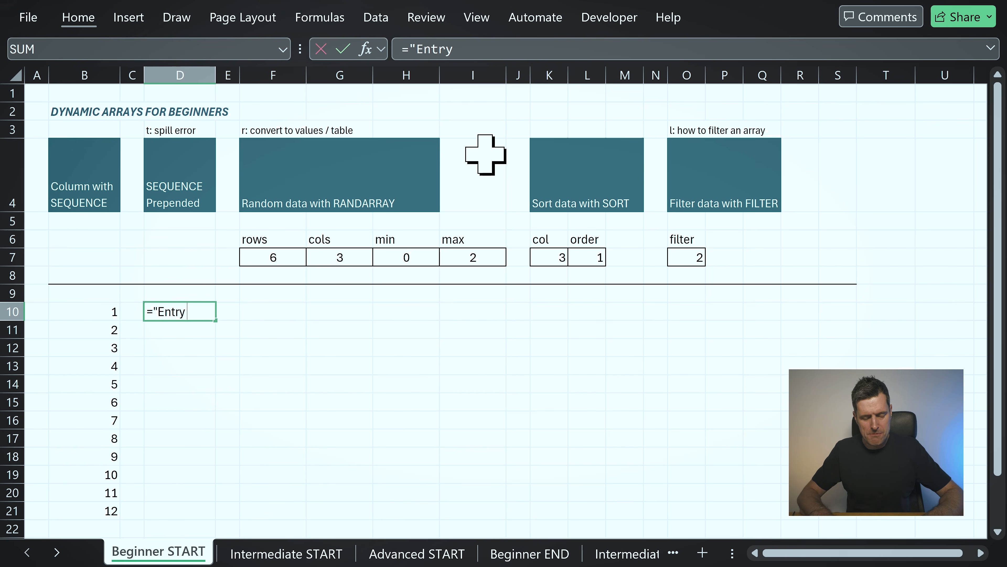
pyautogui.write(' "&')
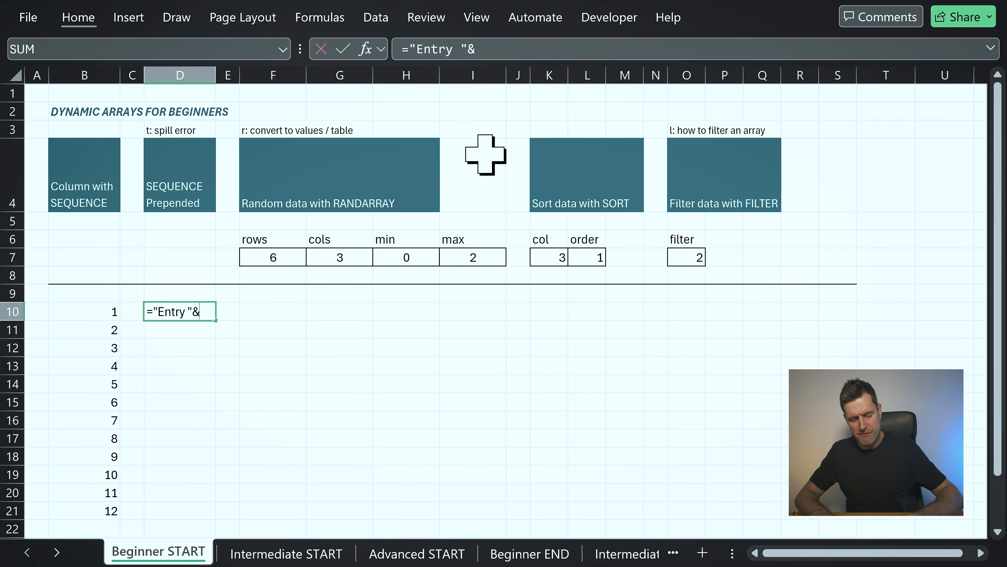
pyautogui.write('sequ')
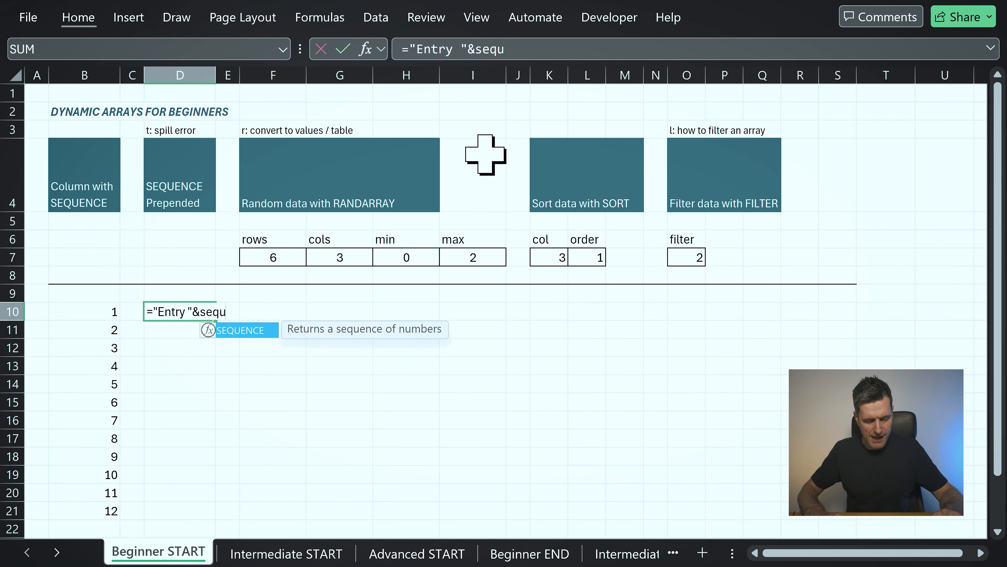
pyautogui.press('Tab')
pyautogui.write('12)')
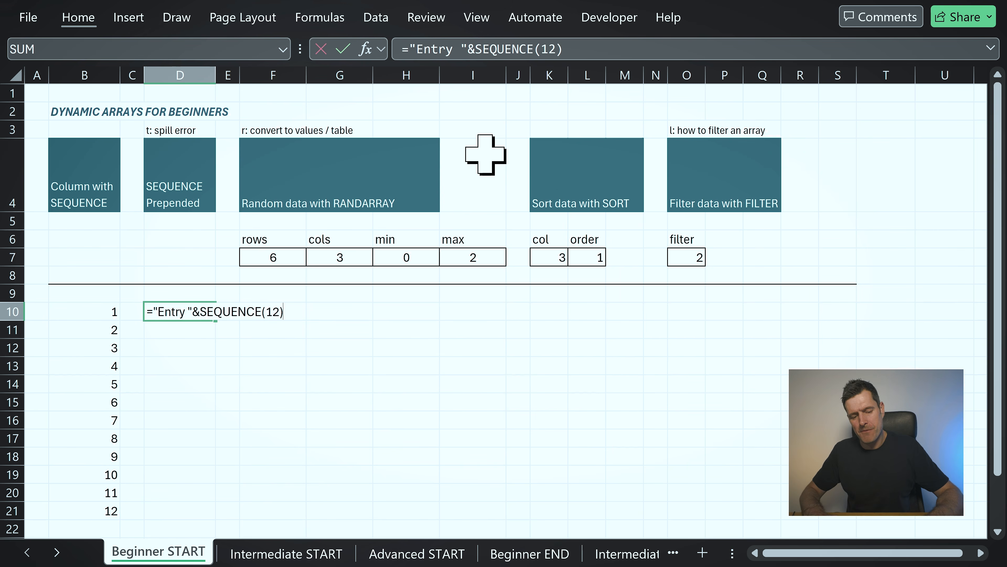
pyautogui.press('Return')
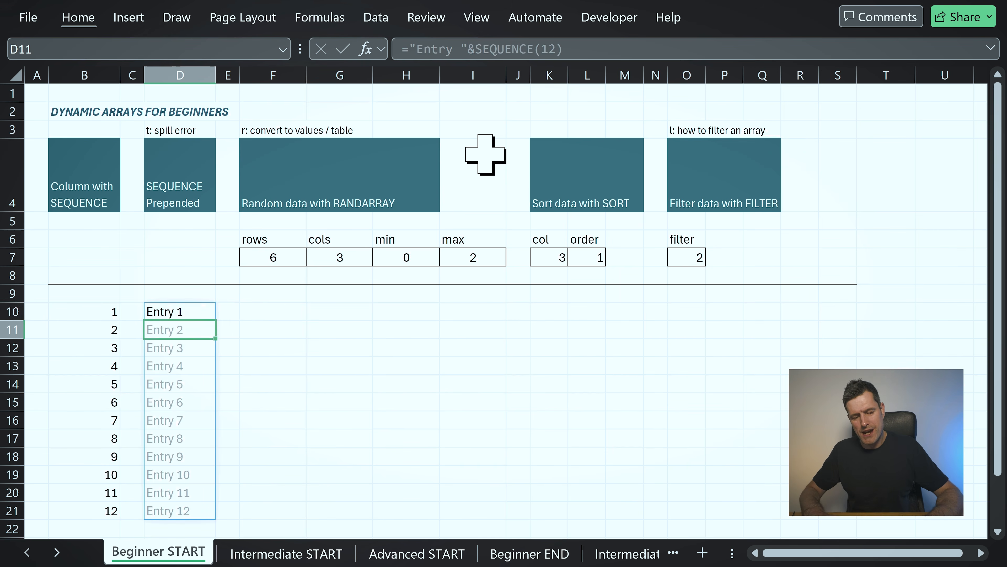
# Change the row count of the entry label formula in D10 to 42 and undo the change
pyautogui.press('Up')
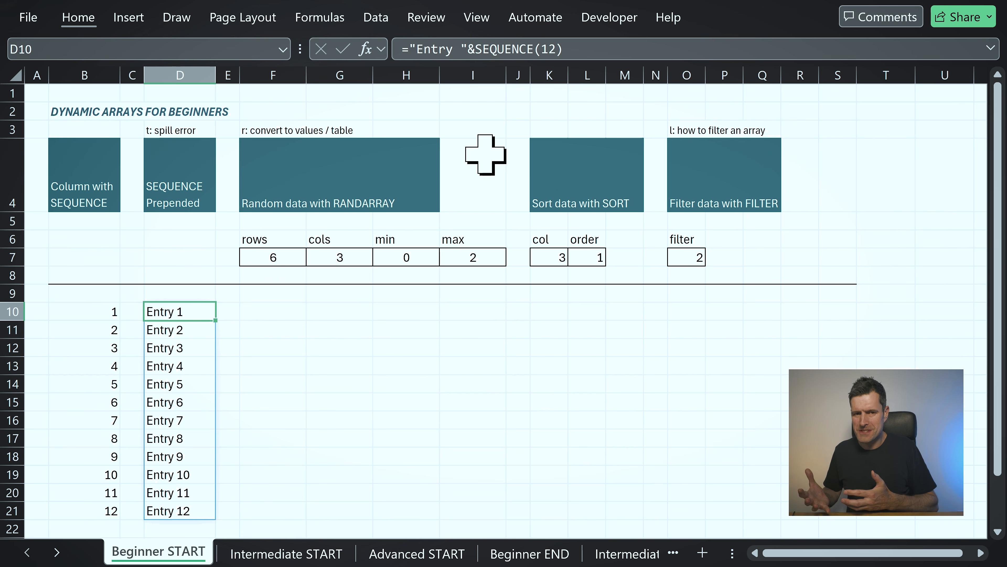
pyautogui.click(550, 49)
pyautogui.press('BackSpace')
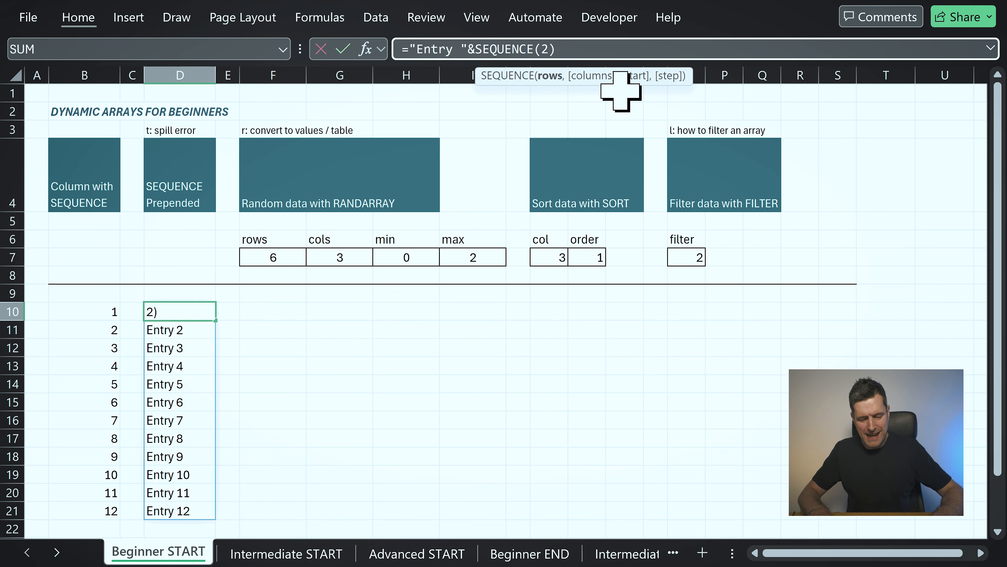
pyautogui.write('4')
pyautogui.press('Return')
pyautogui.press('Up')
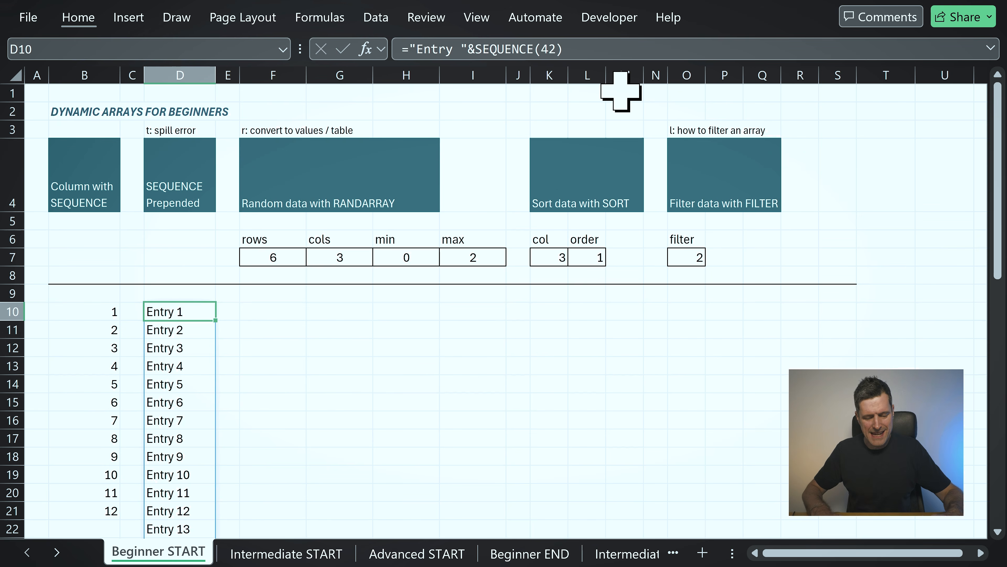
pyautogui.hotkey('ctrl', 'z')
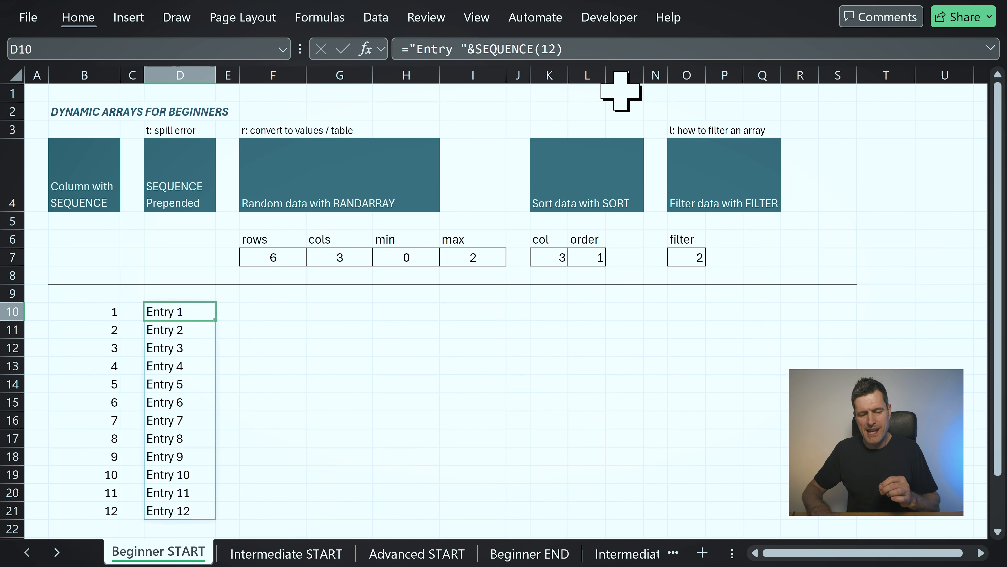
# Enter the formula =RANDARRAY(3,3) in cell F11 to generate a three-by-three block of random numbers
pyautogui.press('Right')
pyautogui.press('Right')
pyautogui.press('Down')
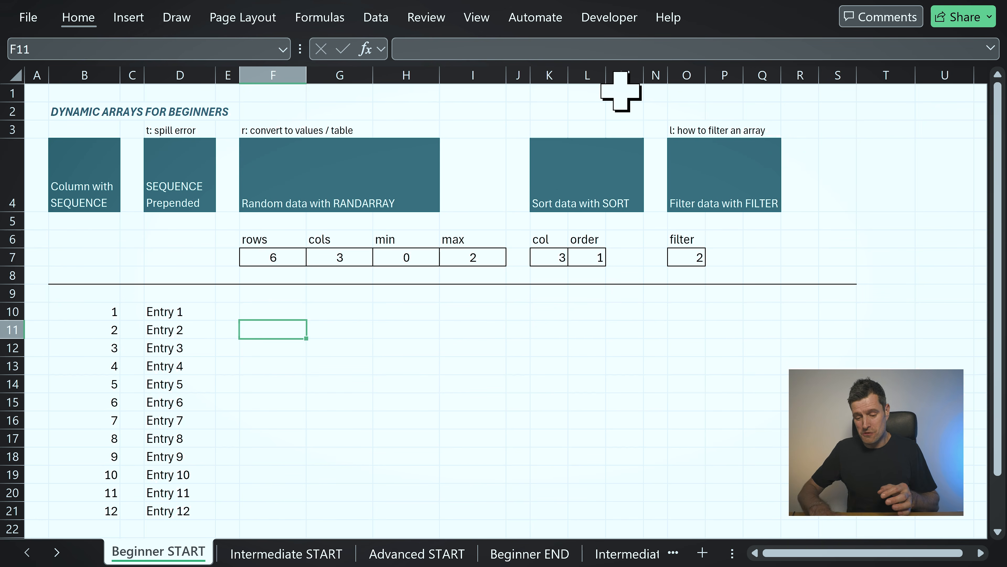
pyautogui.write('=')
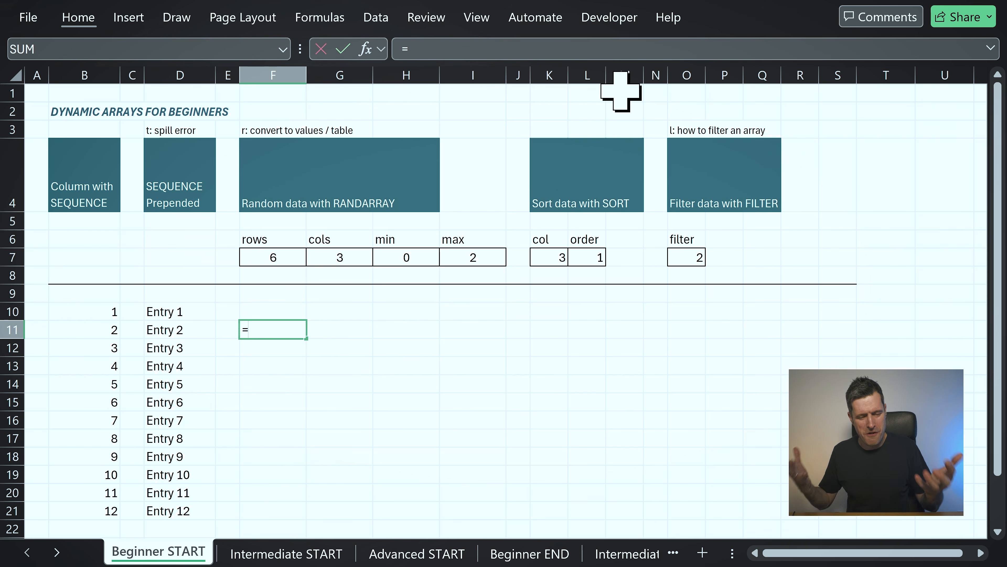
pyautogui.write('ran')
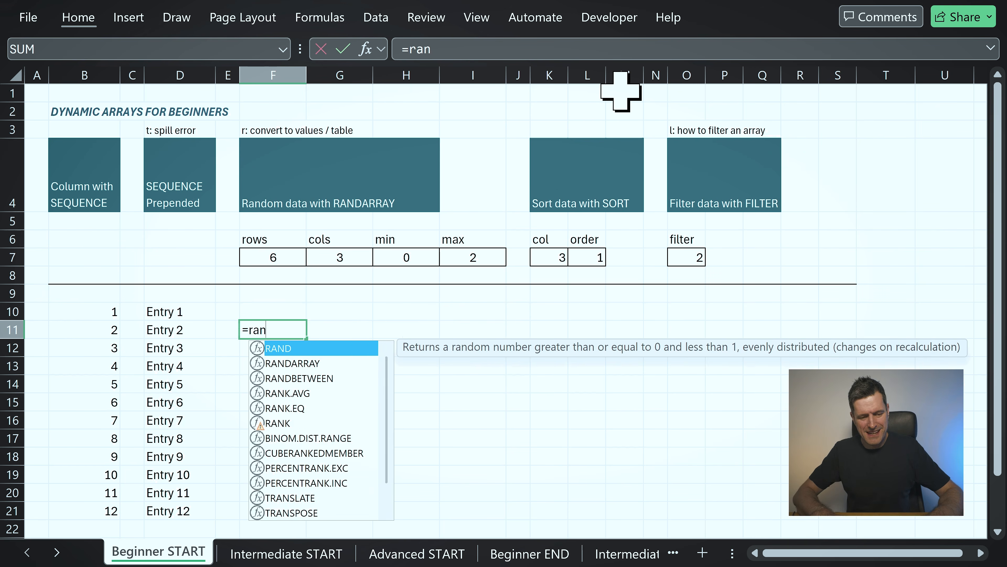
pyautogui.write('d')
pyautogui.press('Down')
pyautogui.press('Tab')
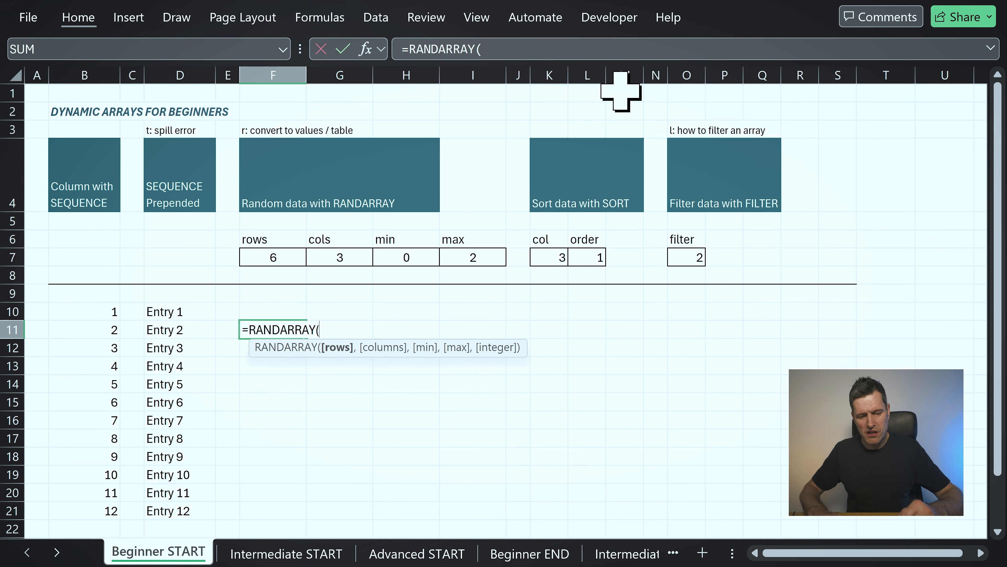
pyautogui.write('3,3')
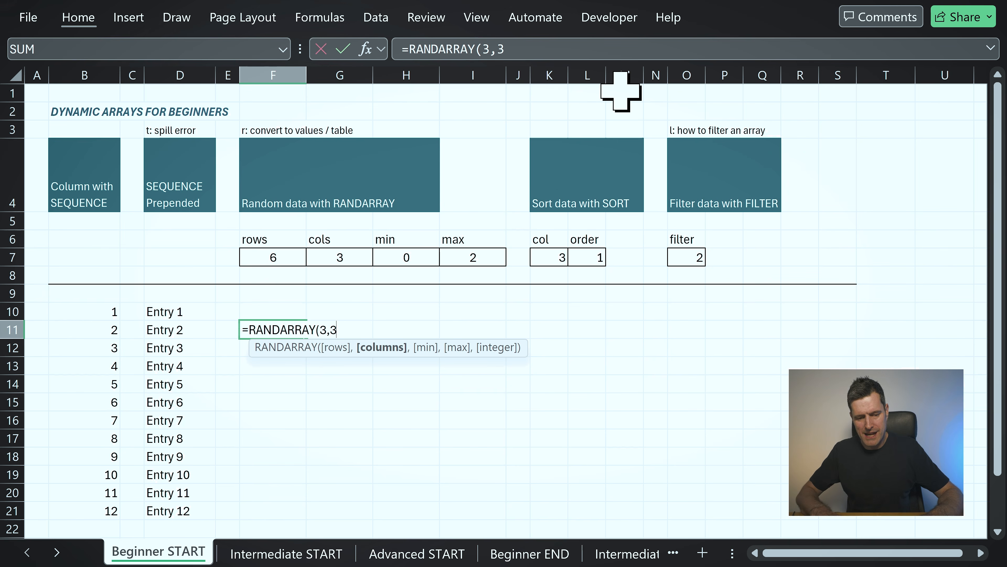
pyautogui.press('Return')
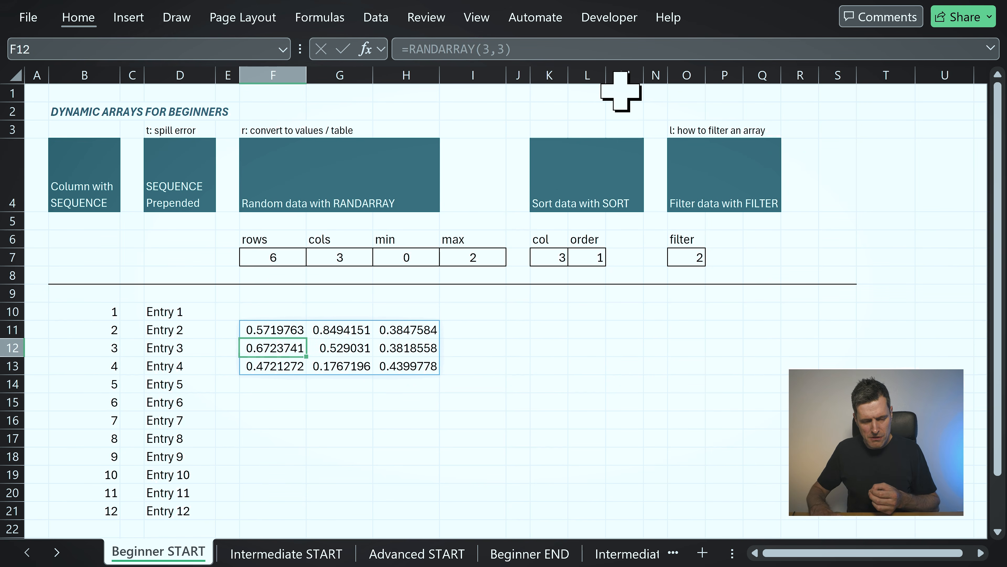
# Replace the hardcoded rows and columns arguments of the RANDARRAY formula in F11 with references to F7 and G7
pyautogui.press('Up')
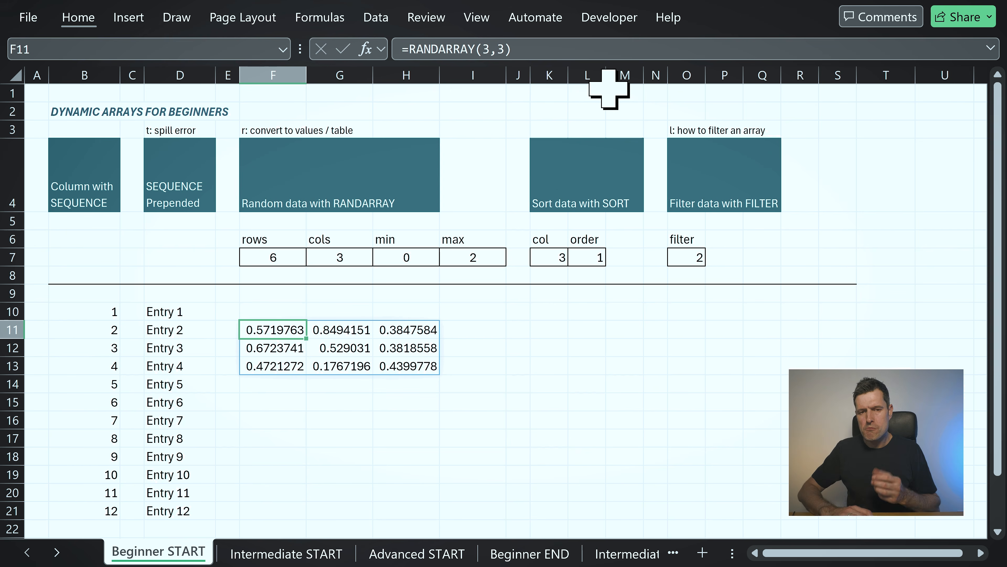
pyautogui.click(490, 49)
pyautogui.press('BackSpace')
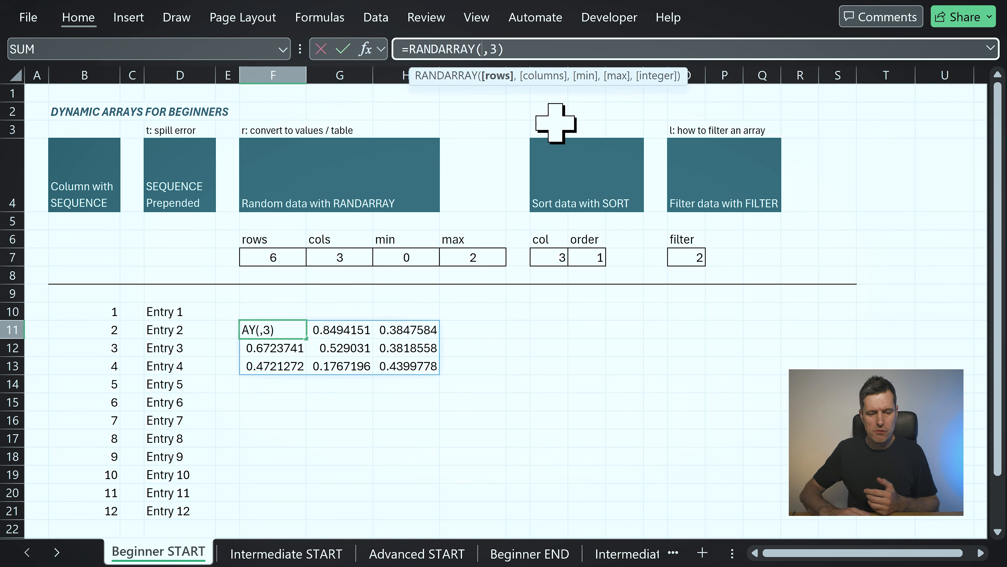
pyautogui.click(258, 258)
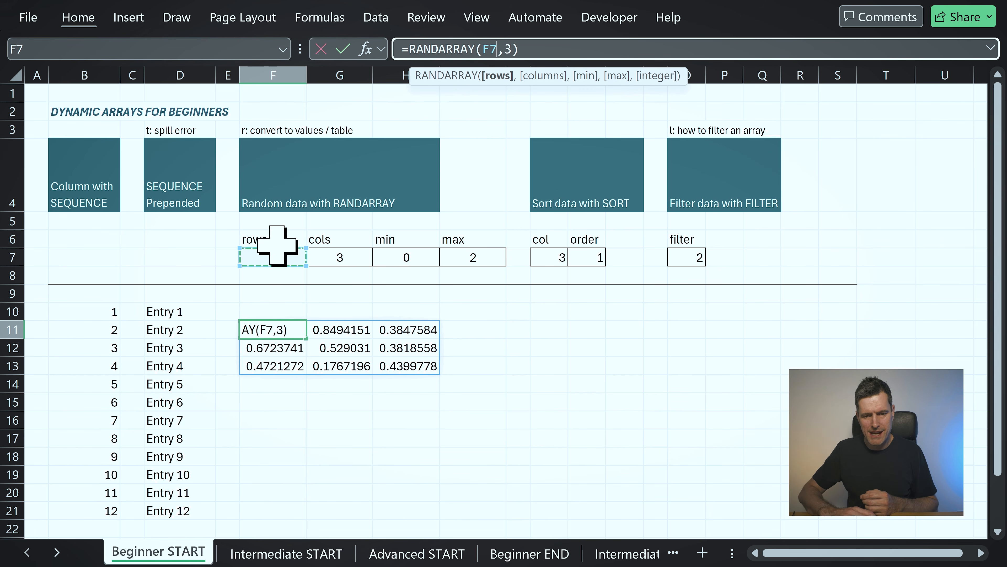
pyautogui.click(512, 49)
pyautogui.press('BackSpace')
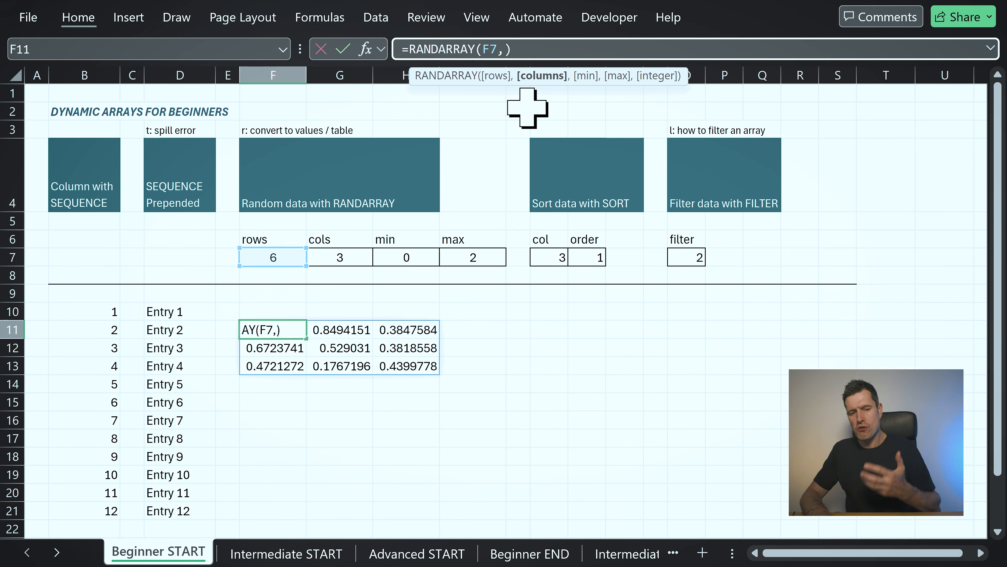
pyautogui.click(351, 256)
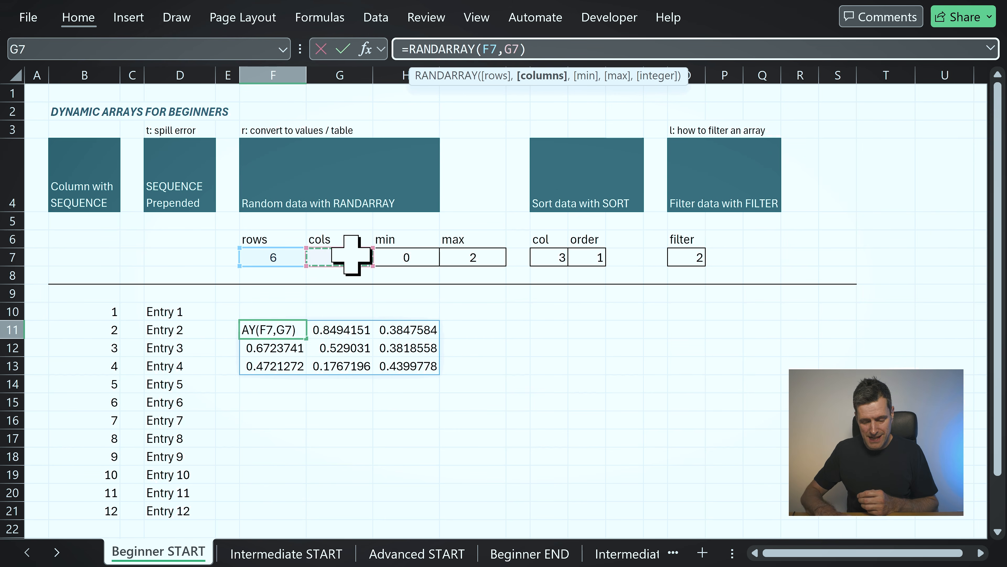
# Add H7 as minimum, I7 as maximum and 1 for integers to the RANDARRAY formula in F11
pyautogui.write(',')
pyautogui.click(399, 256)
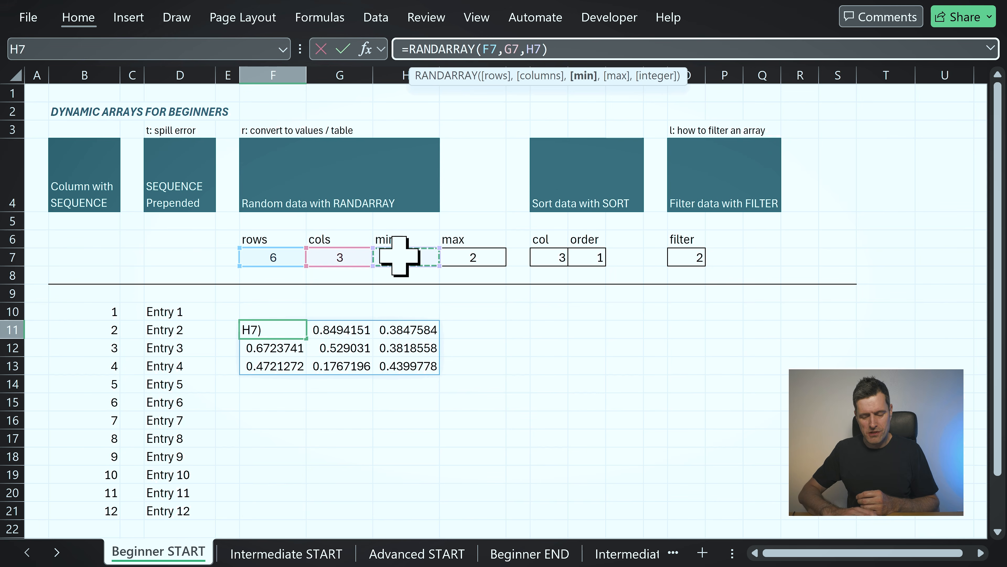
pyautogui.write(',')
pyautogui.click(466, 254)
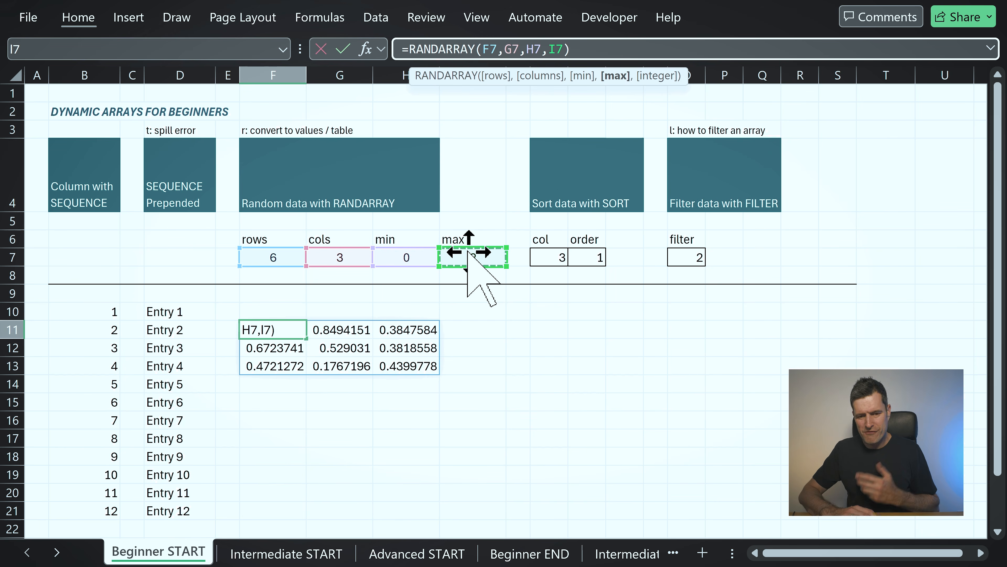
pyautogui.write(',')
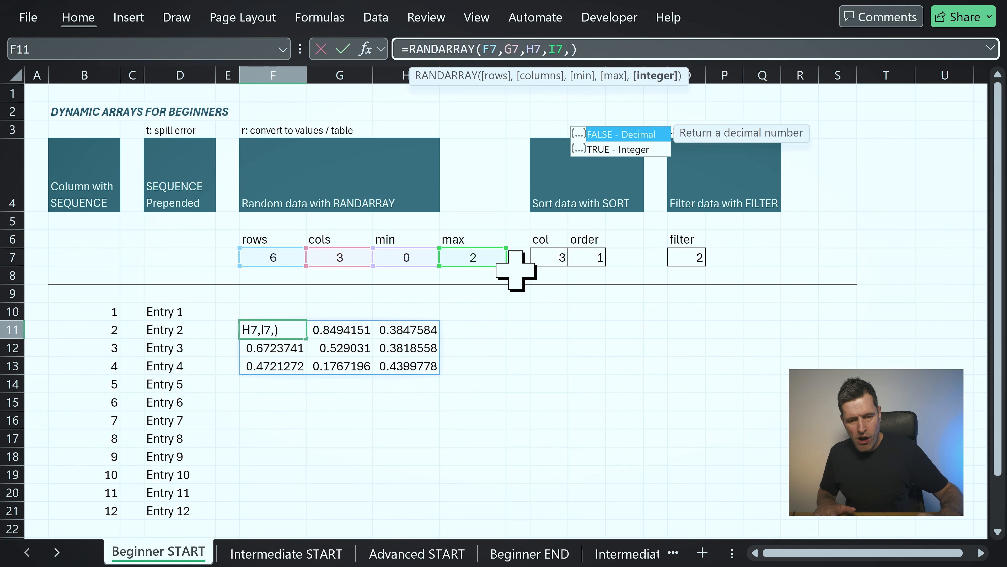
pyautogui.write('1')
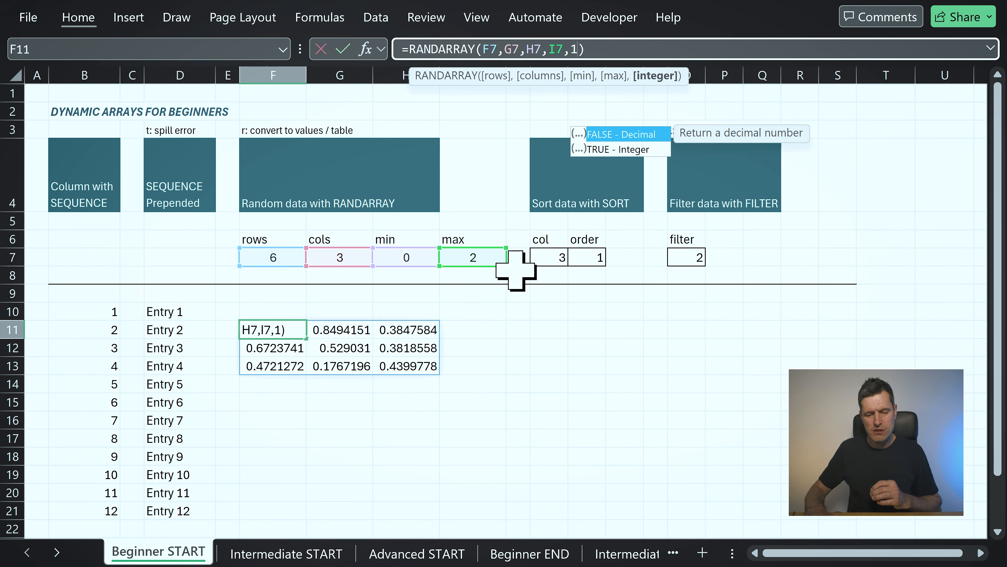
pyautogui.press('Return')
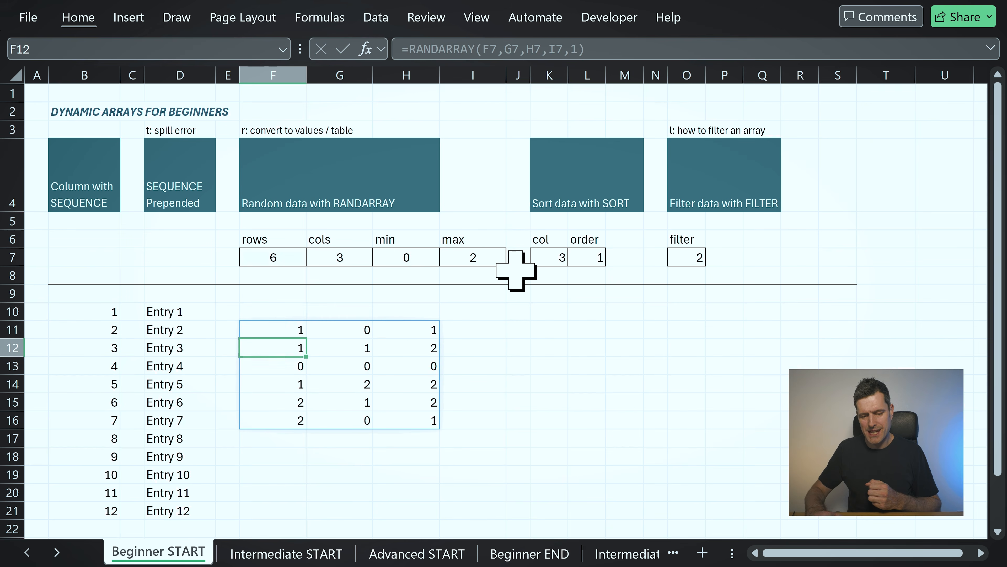
# Set the rows value in F7 to 10 and undo the change
pyautogui.press('Up')
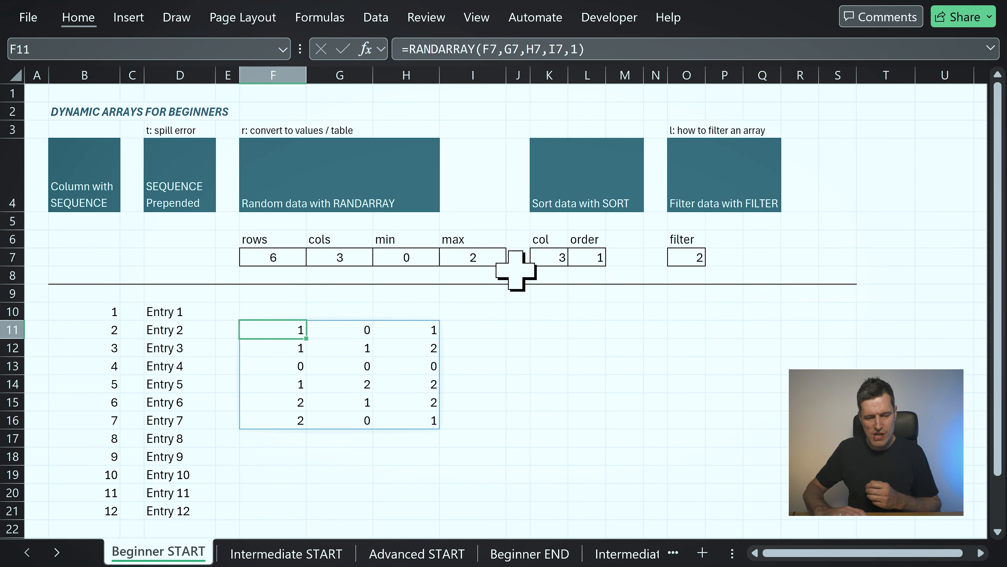
pyautogui.press('Up')
pyautogui.press('Up')
pyautogui.press('Up')
pyautogui.press('Up')
pyautogui.write('10')
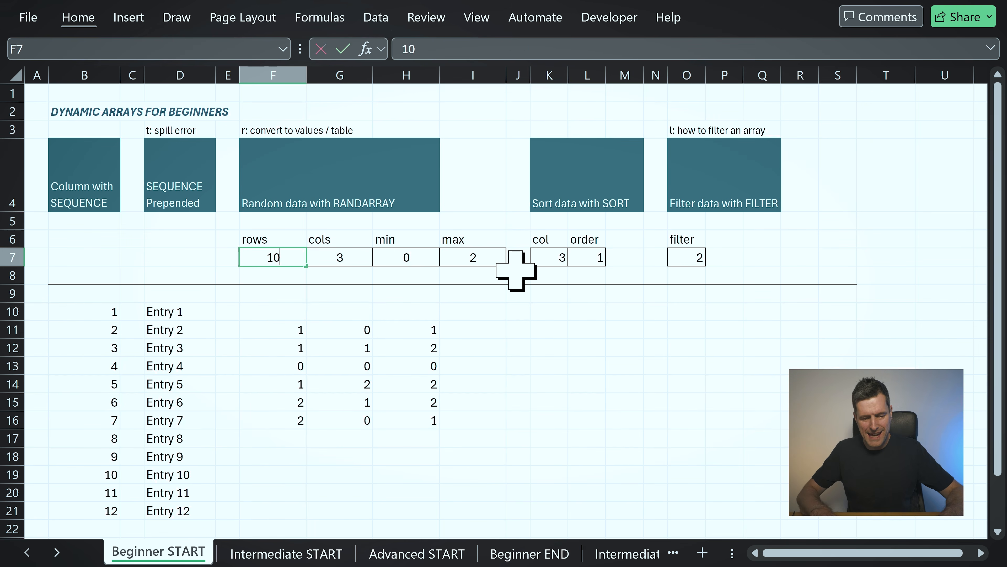
pyautogui.press('Return')
pyautogui.hotkey('ctrl', 'z')
pyautogui.press('Up')
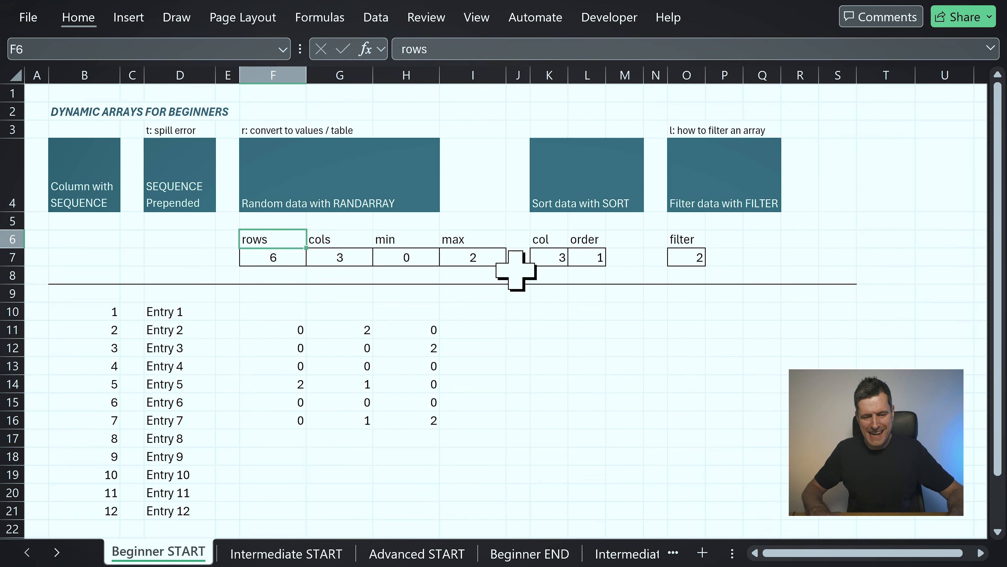
# Set the random data's minimum in H7 to 1 and its maximum in I7 to 5
pyautogui.press('Right')
pyautogui.press('Right')
pyautogui.press('Down')
pyautogui.write('1')
pyautogui.press('Tab')
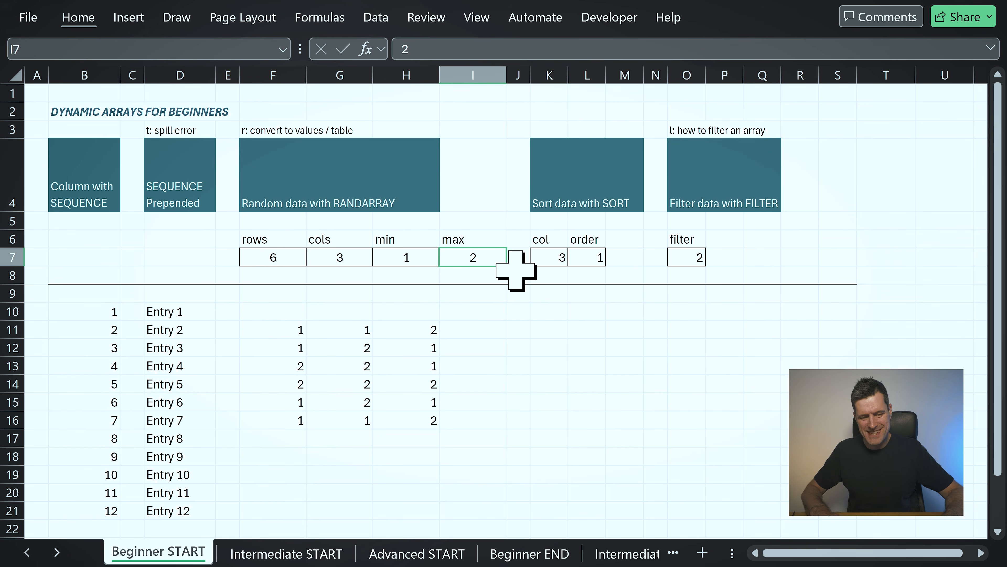
pyautogui.write('5')
pyautogui.press('Left')
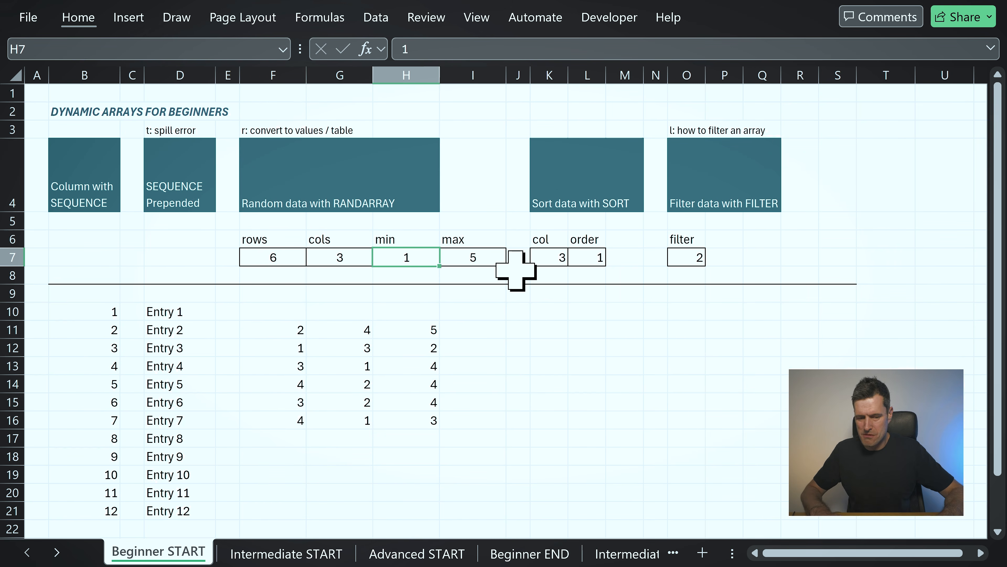
# Set the random data's minimum in H7 to 0 and its maximum in I7 to 2
pyautogui.write('0')
pyautogui.hotkey('ctrl', 'Return')
pyautogui.press('Right')
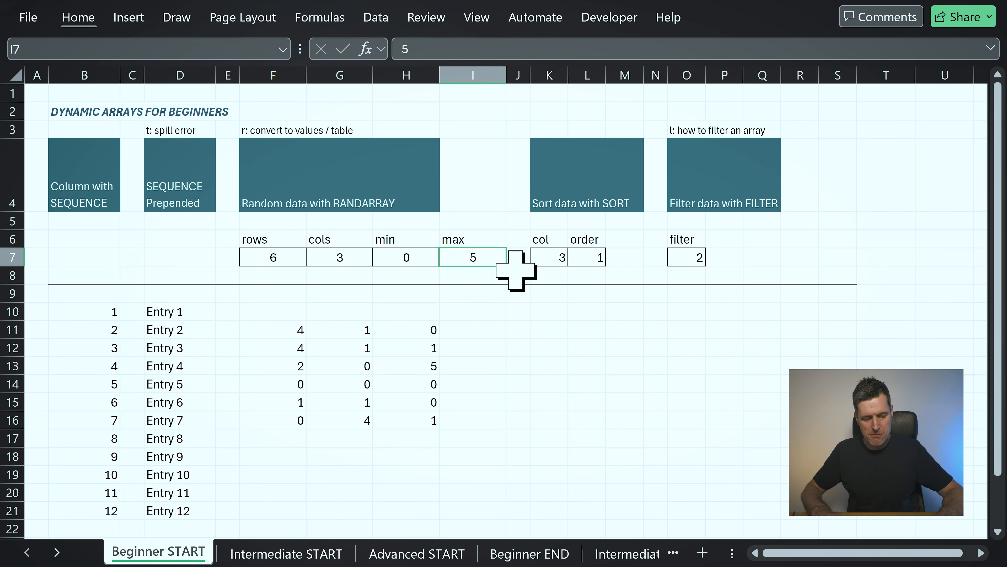
pyautogui.write('2')
pyautogui.press('Return')
# Convert the RANDARRAY output in F11:H16 to static numbers by copying it and pasting it in place as values
pyautogui.press('Down')
pyautogui.press('Down')
pyautogui.press('Left')
pyautogui.press('Left')
pyautogui.press('Left')
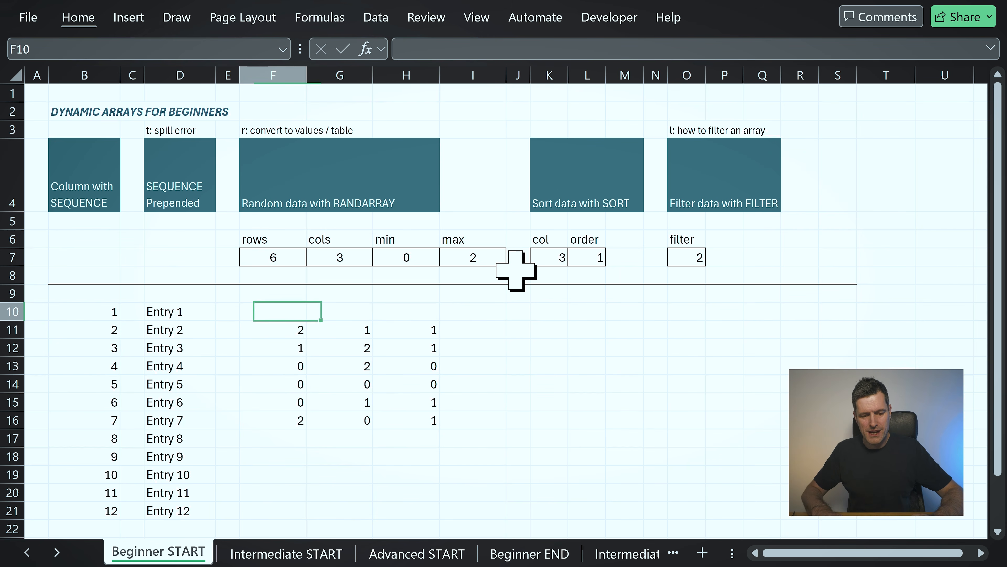
pyautogui.press('Down')
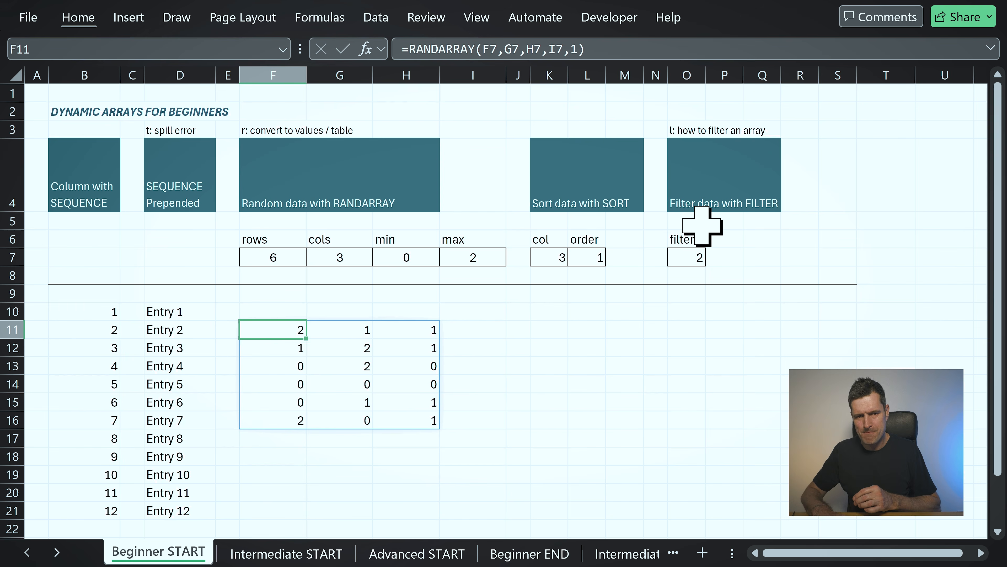
pyautogui.hotkey('shift', 'Right')
pyautogui.hotkey('shift', 'Right')
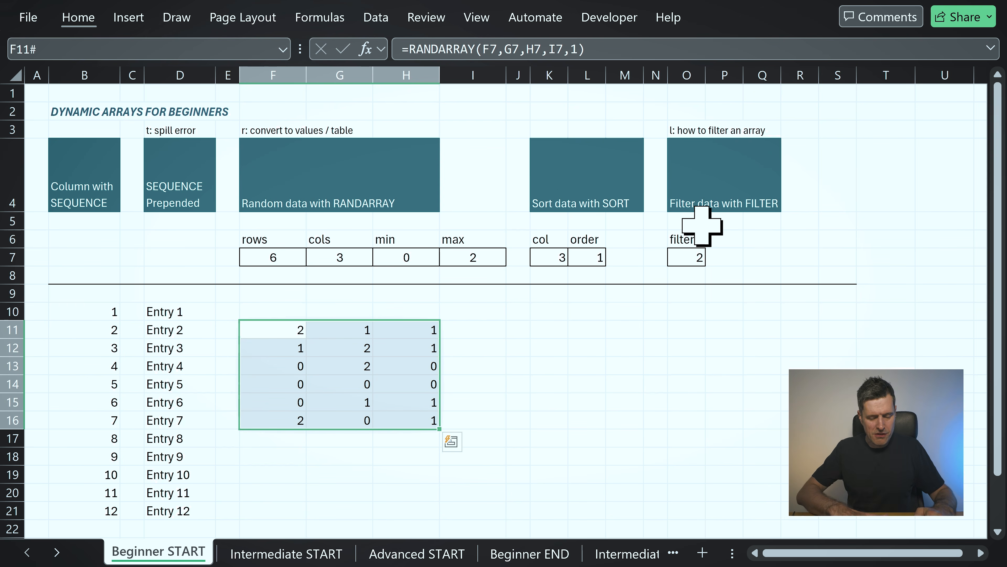
pyautogui.hotkey('ctrl', 'c')
pyautogui.hotkey('ctrl', 'alt', 'v')
pyautogui.press('v')
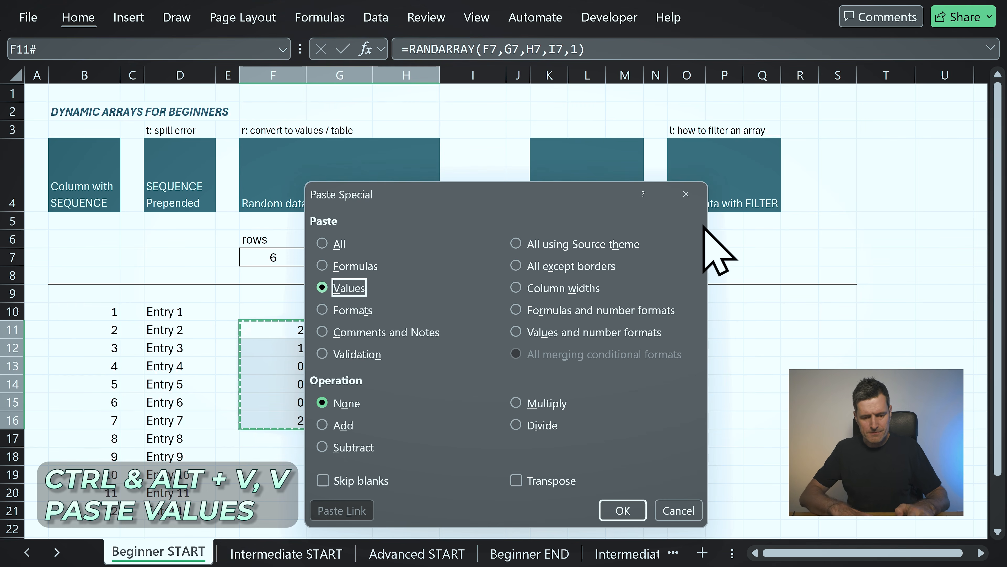
pyautogui.press('Return')
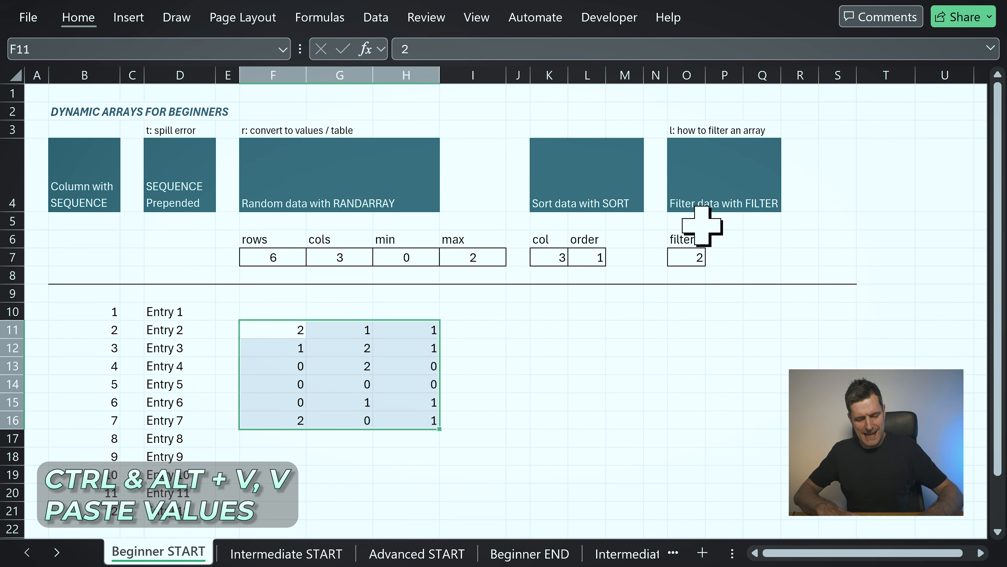
# Format the range F11:H16 as a table without marking existing headers
pyautogui.hotkey('alt', 'h')
pyautogui.press('t')
pyautogui.press('Return')
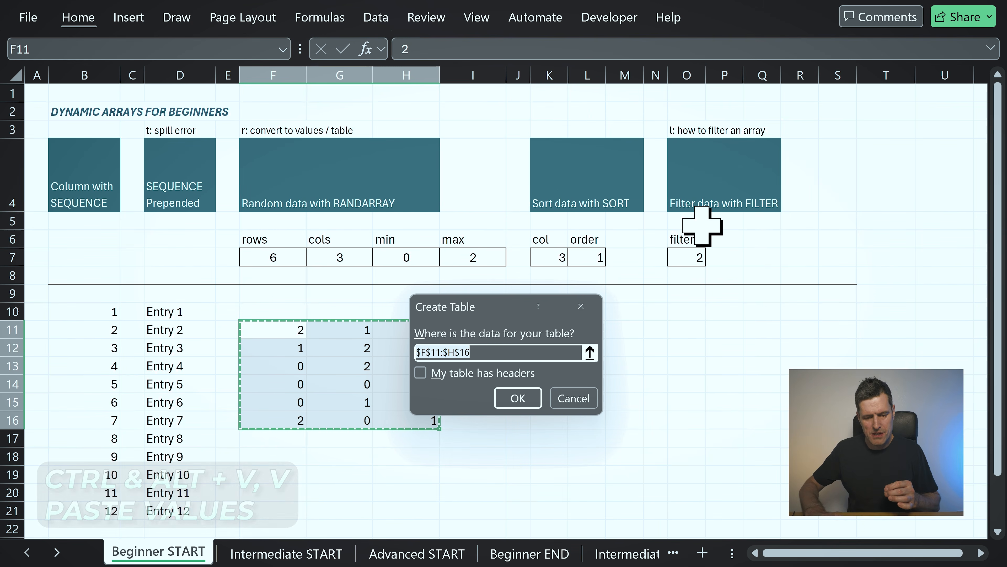
pyautogui.press('Return')
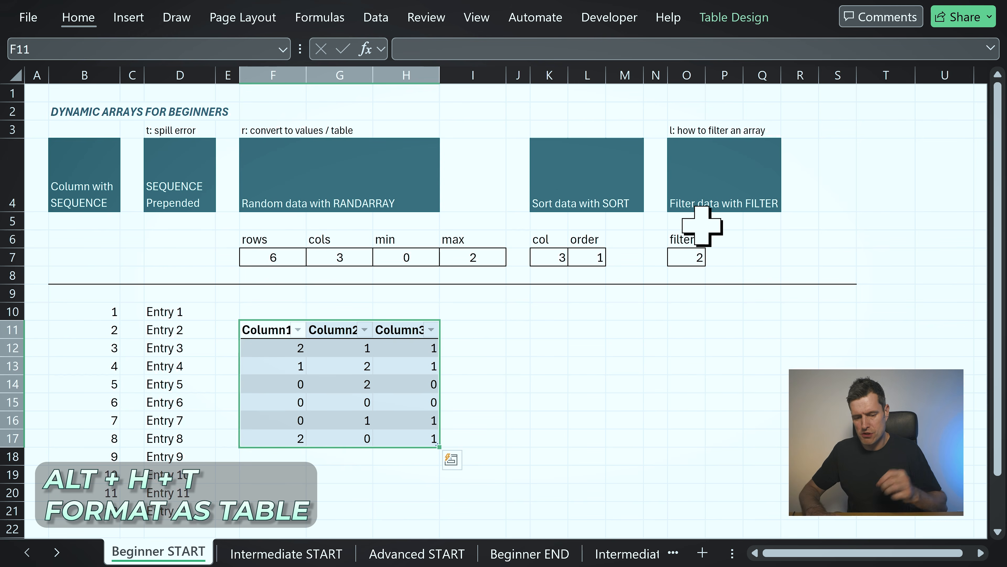
# Enter the formula =SORT(Table10) in cell K11, referencing all data rows of the random number table
pyautogui.press('Right')
pyautogui.press('Right')
pyautogui.press('Right')
pyautogui.press('Right')
pyautogui.press('Right')
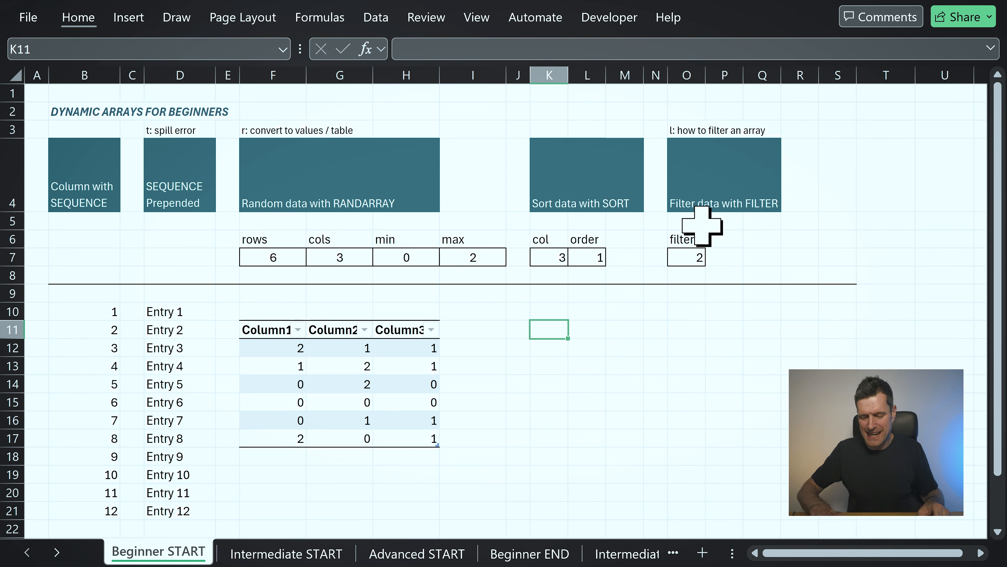
pyautogui.write('s')
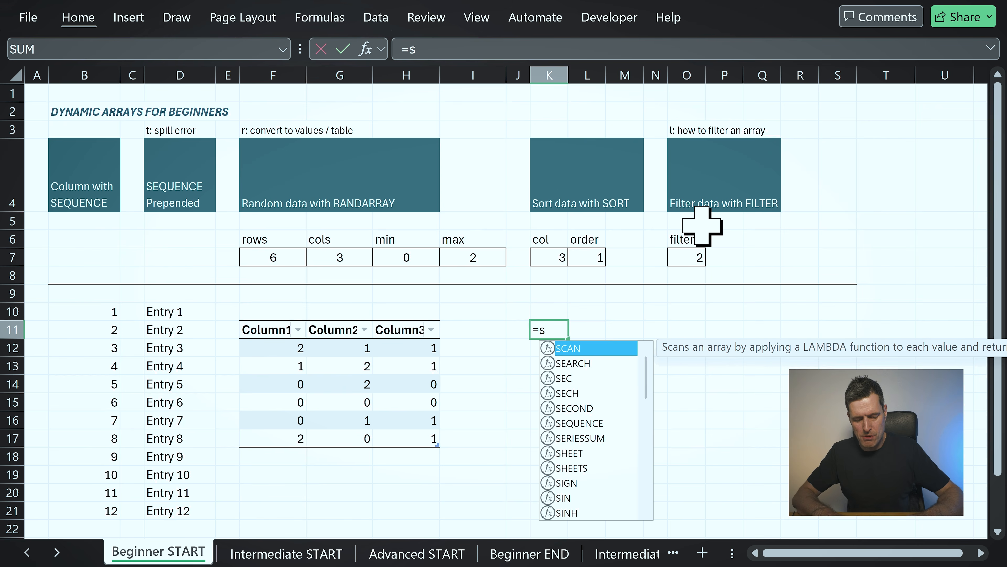
pyautogui.write('ort(')
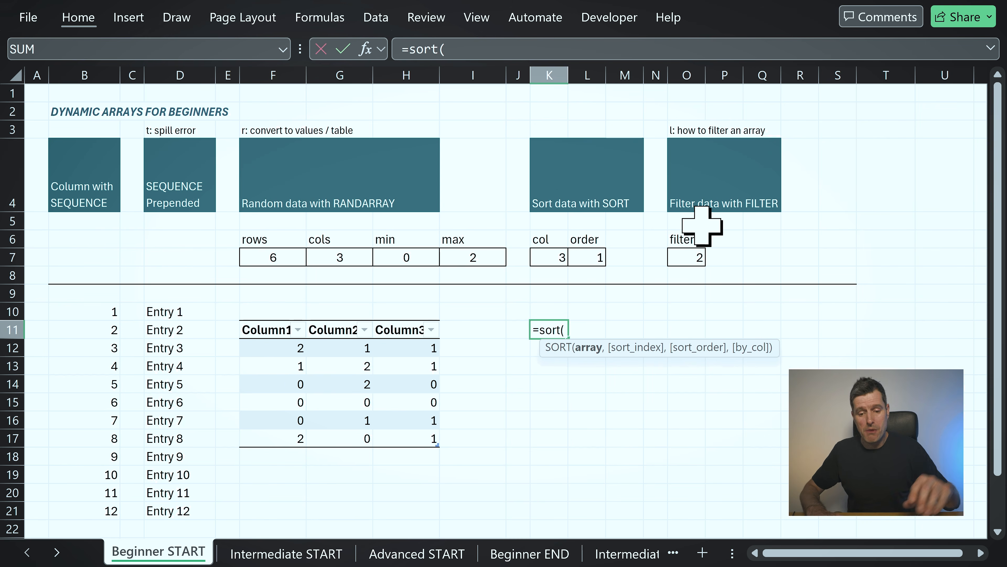
pyautogui.press('Left')
pyautogui.press('Left')
pyautogui.press('Left')
pyautogui.press('Left')
pyautogui.press('Down')
pyautogui.press('Left')
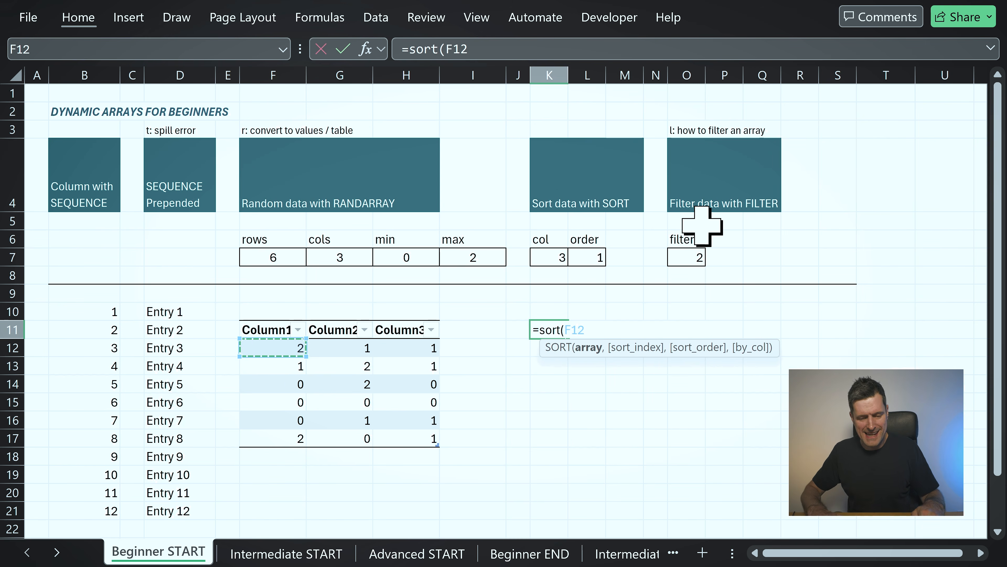
pyautogui.hotkey('ctrl', 'shift', 'Right')
pyautogui.hotkey('ctrl', 'shift', 'Down')
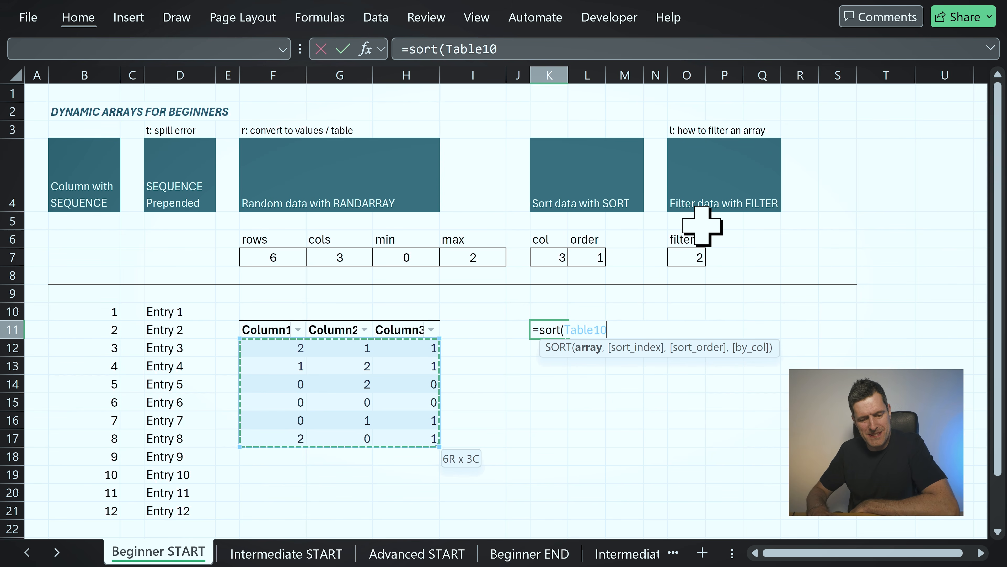
pyautogui.press('Return')
pyautogui.press('Up')
pyautogui.press('Down')
pyautogui.press('Down')
pyautogui.press('Down')
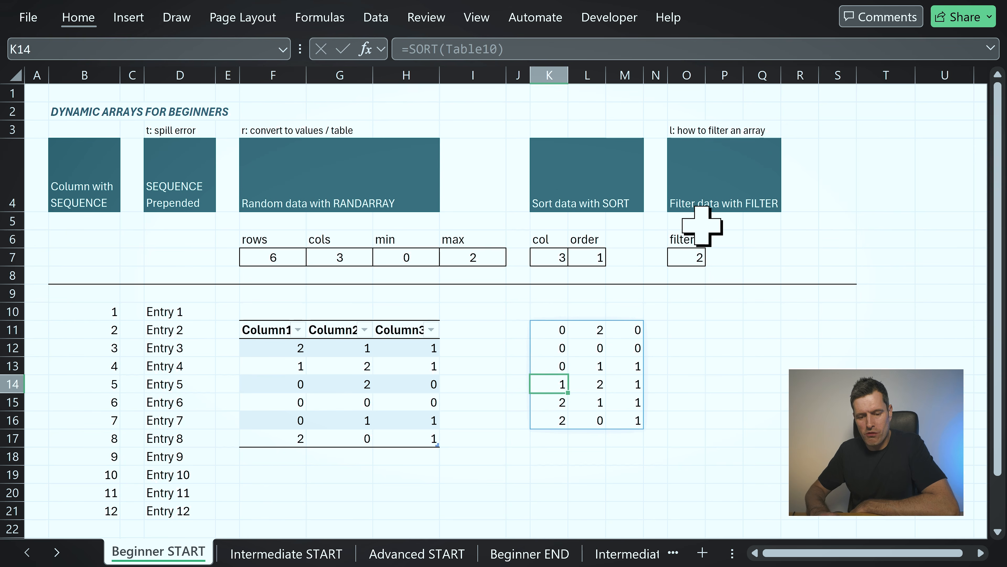
# Examine the first column of the sorted output down to K16, ending on the SORT formula cell K11
pyautogui.press('Down')
pyautogui.press('Down')
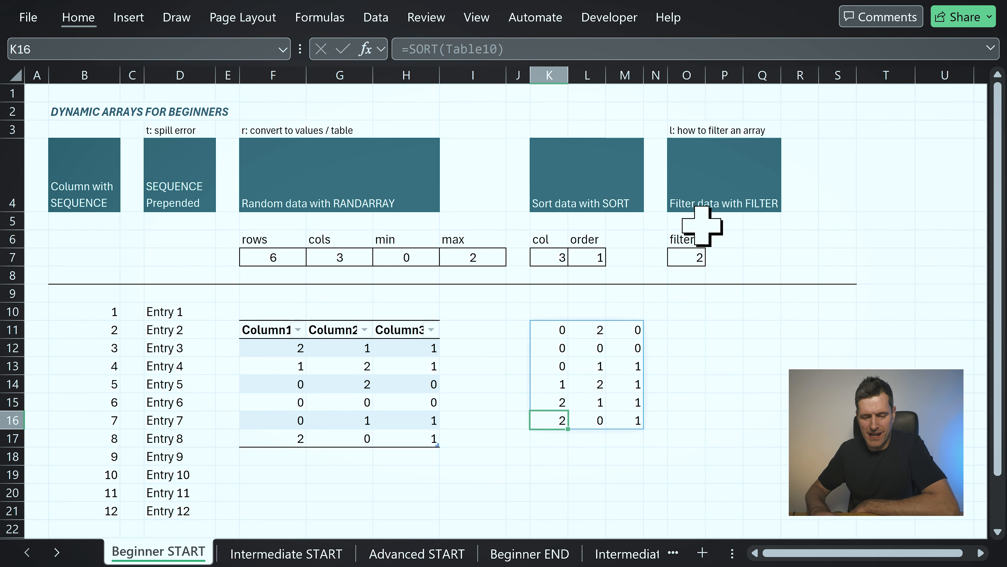
pyautogui.press('Up')
pyautogui.press('Up')
pyautogui.press('Up')
pyautogui.press('Up')
pyautogui.press('Up')
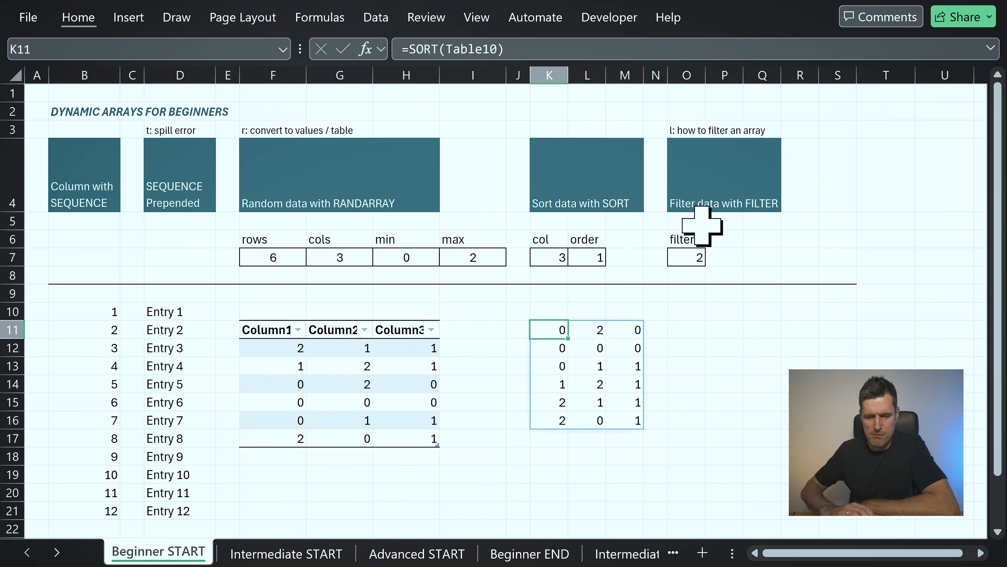
# Extend the formula in K11 to =SORT(Table10,K7,L7), taking the sort index from K7 and the sort order from L7
pyautogui.click(499, 47)
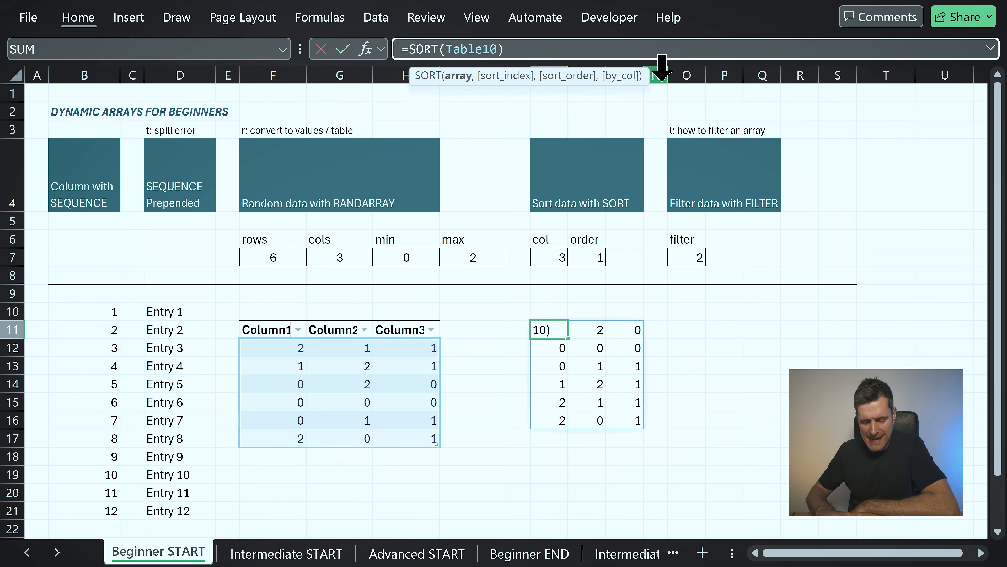
pyautogui.write(',')
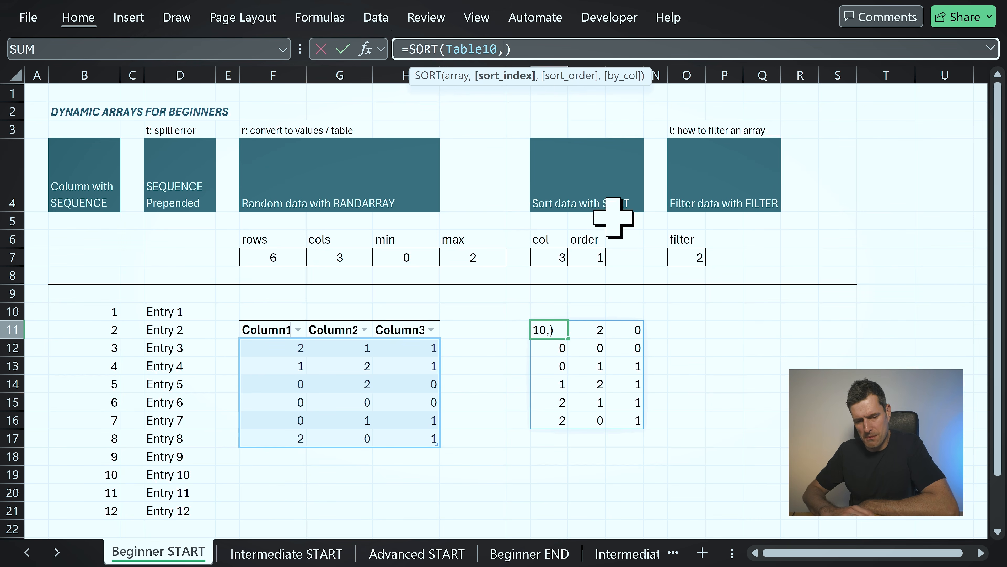
pyautogui.click(560, 255)
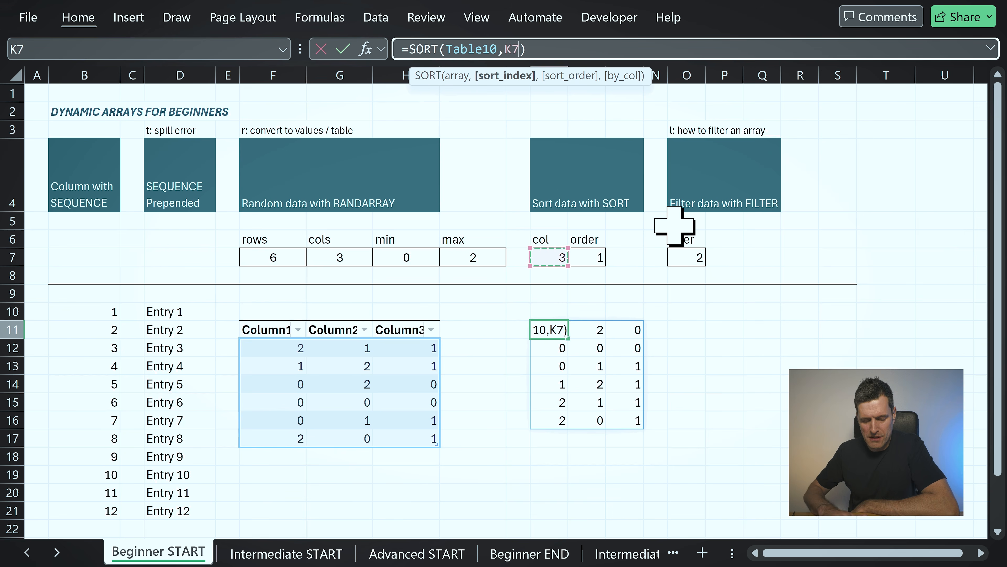
pyautogui.write(',')
pyautogui.click(591, 256)
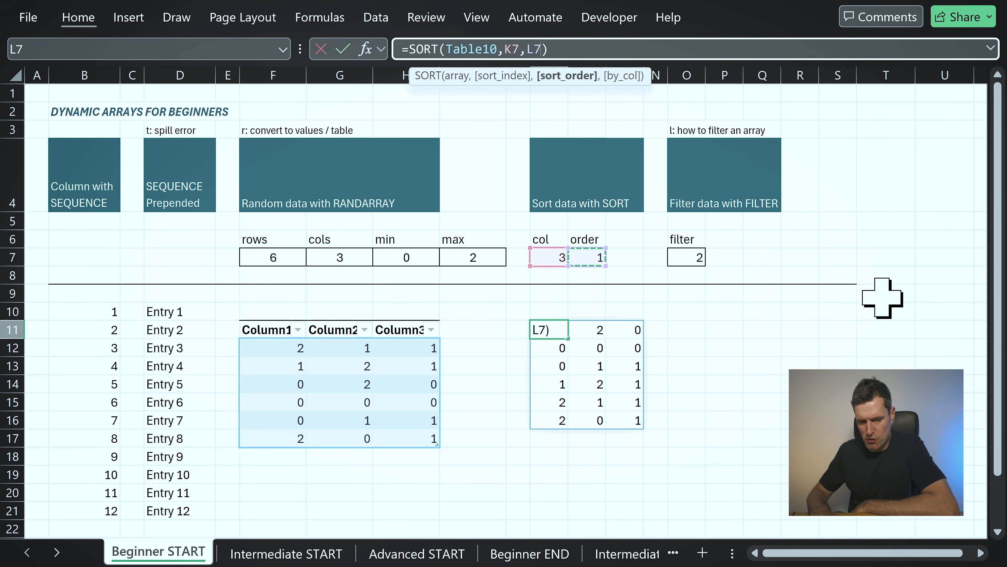
pyautogui.press('Return')
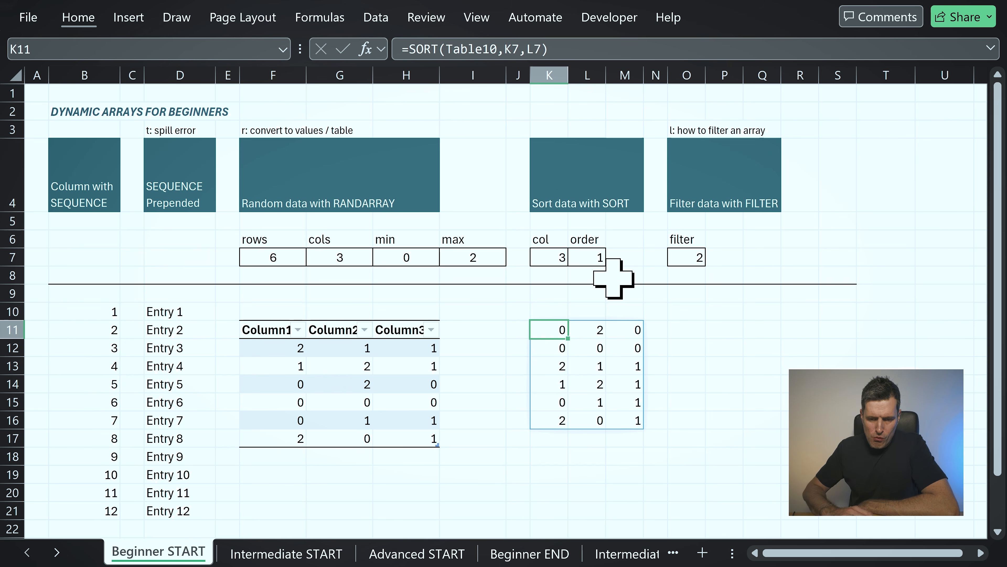
# Set the sort column in K7 to 1 and the sort order in L7 to -1
pyautogui.click(547, 254)
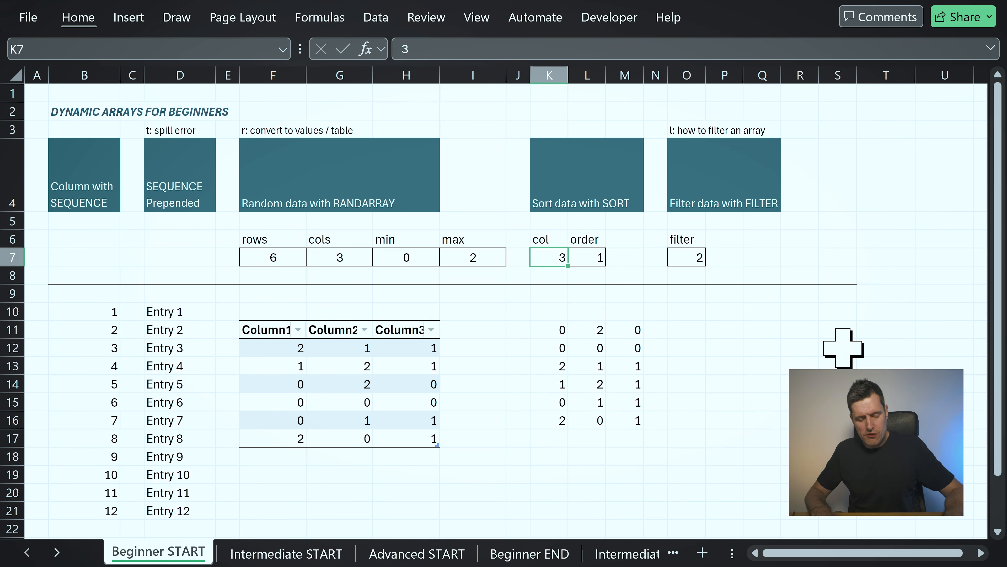
pyautogui.press('Tab')
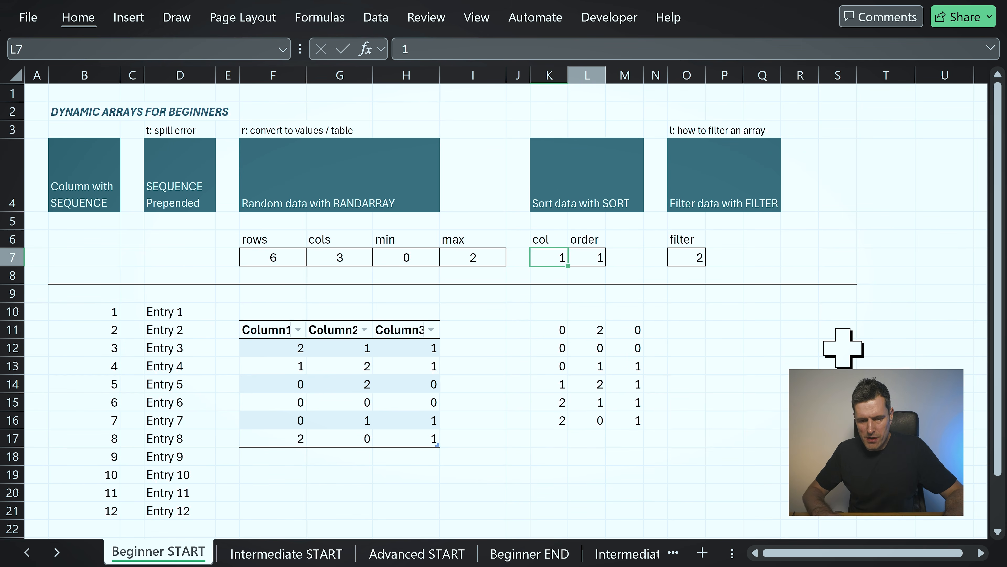
pyautogui.press('Return')
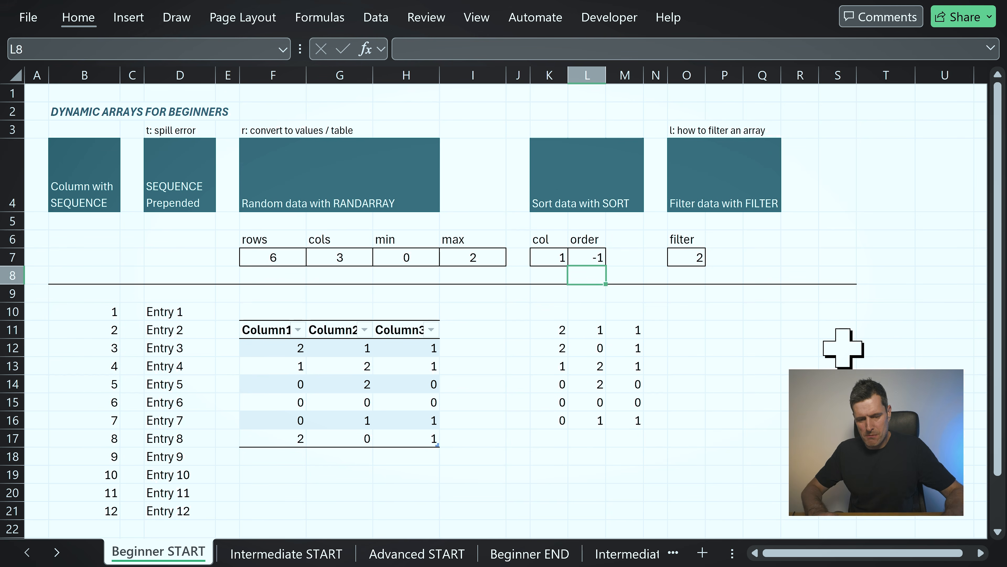
# Examine the values of the table's first column, F12:F17, to compare them with the sorted output
pyautogui.press('Down')
pyautogui.press('Down')
pyautogui.press('Down')
pyautogui.press('Left')
pyautogui.press('Left')
pyautogui.press('Left')
pyautogui.press('Left')
pyautogui.press('Left')
pyautogui.press('Left')
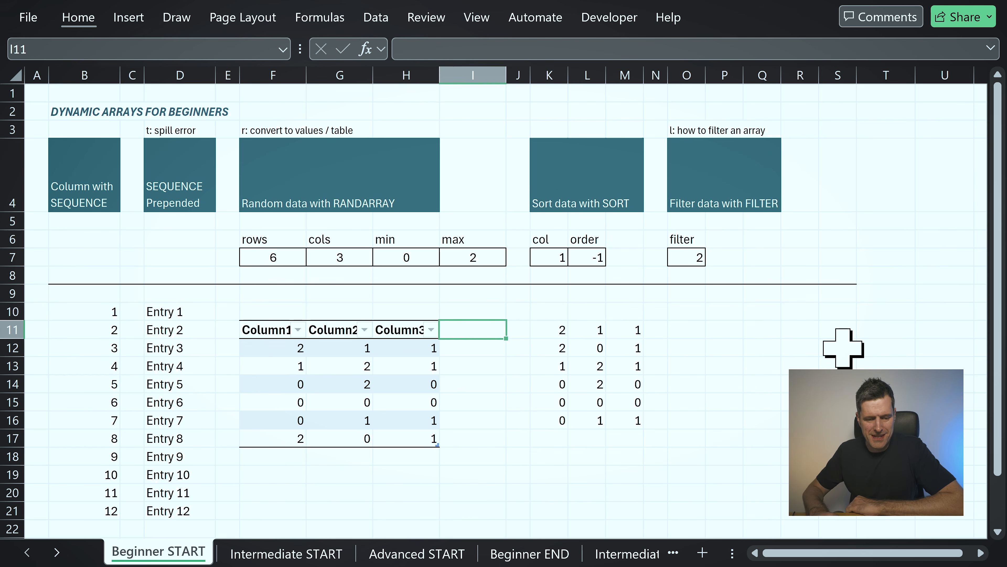
pyautogui.press('Down')
pyautogui.press('Down')
pyautogui.press('Down')
pyautogui.press('Down')
pyautogui.press('Down')
pyautogui.press('Down')
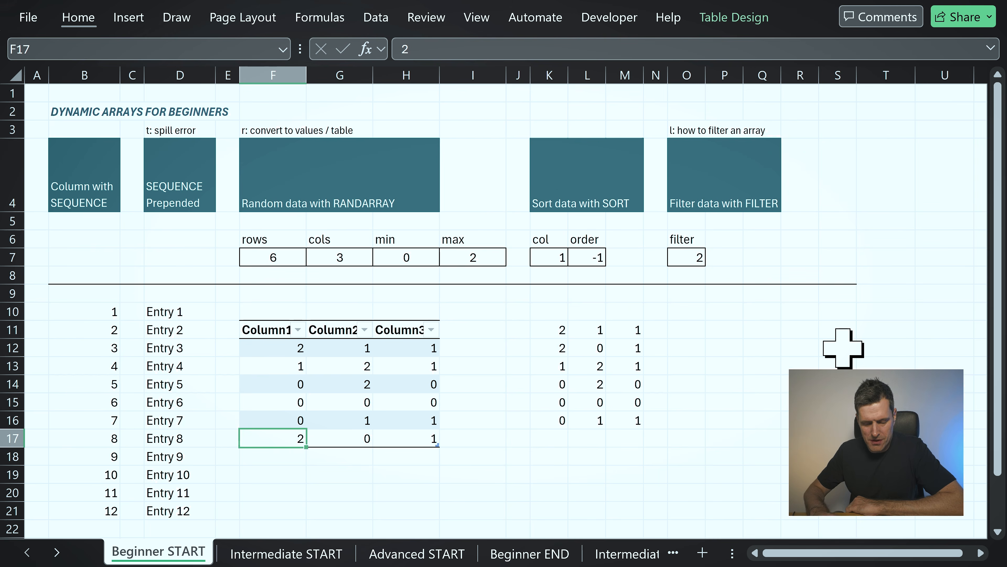
pyautogui.hotkey('shift', 'Up')
pyautogui.hotkey('shift', 'Up')
pyautogui.hotkey('shift', 'Up')
pyautogui.hotkey('shift', 'Up')
pyautogui.hotkey('shift', 'Up')
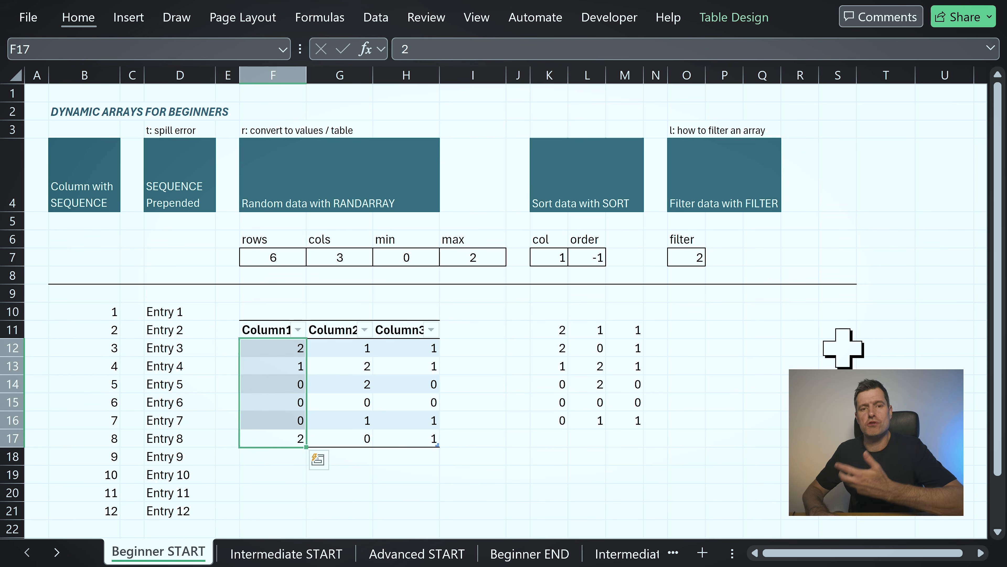
# Set the sort column in K7 to 2
pyautogui.press('Right')
pyautogui.press('Right')
pyautogui.press('Up')
pyautogui.press('Up')
pyautogui.press('Up')
pyautogui.press('Up')
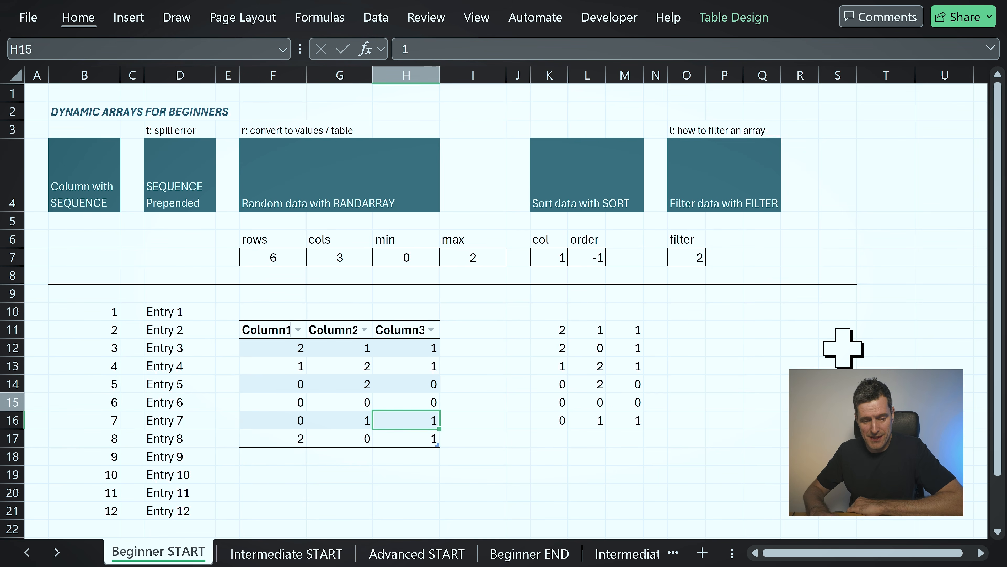
pyautogui.press('Right')
pyautogui.press('Right')
pyautogui.press('Right')
pyautogui.press('Up')
pyautogui.press('Up')
pyautogui.press('Up')
pyautogui.press('Up')
pyautogui.press('Up')
pyautogui.press('Up')
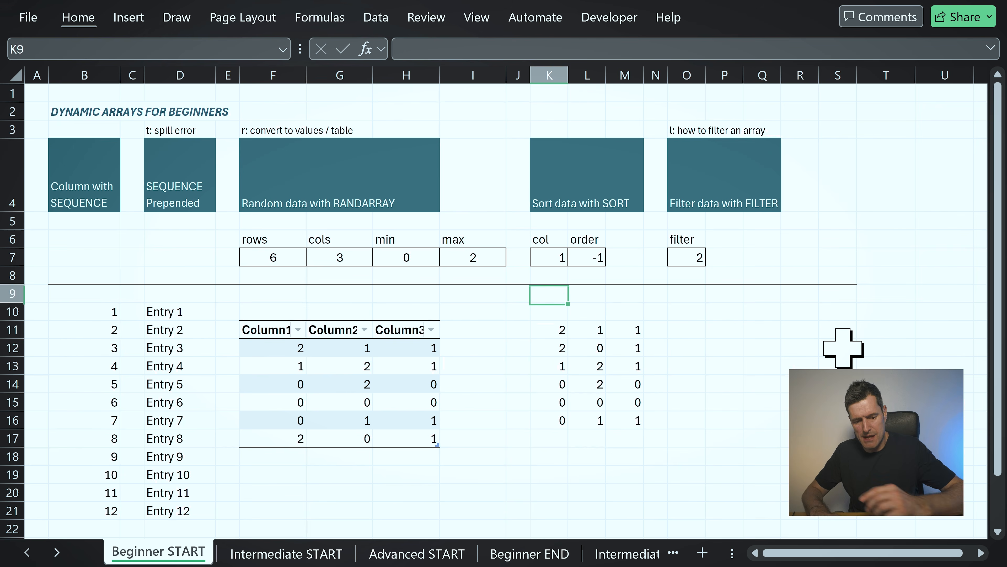
pyautogui.press('Right')
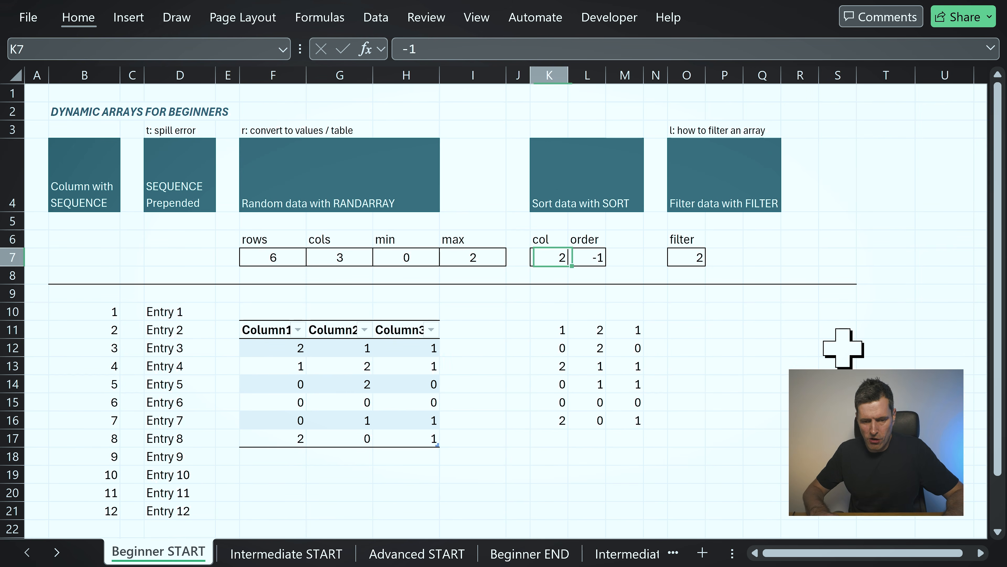
# Set the sort column in K7 to 3 and the sort order in L7 to 1, ending on the SORT formula cell K11
pyautogui.write('3')
pyautogui.press('Return')
pyautogui.press('Up')
pyautogui.press('Right')
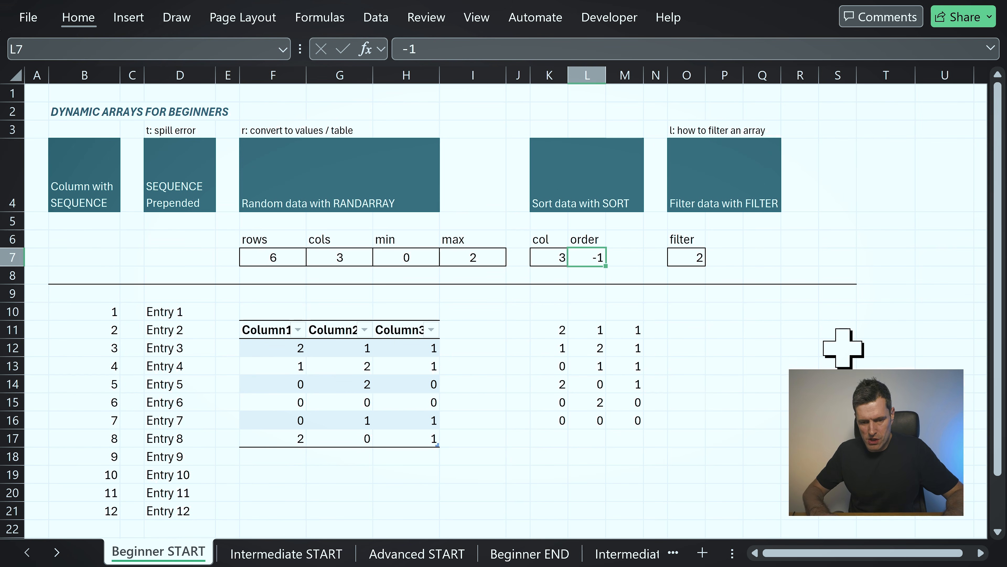
pyautogui.write('1')
pyautogui.press('Return')
pyautogui.press('Down')
pyautogui.press('Down')
pyautogui.press('Down')
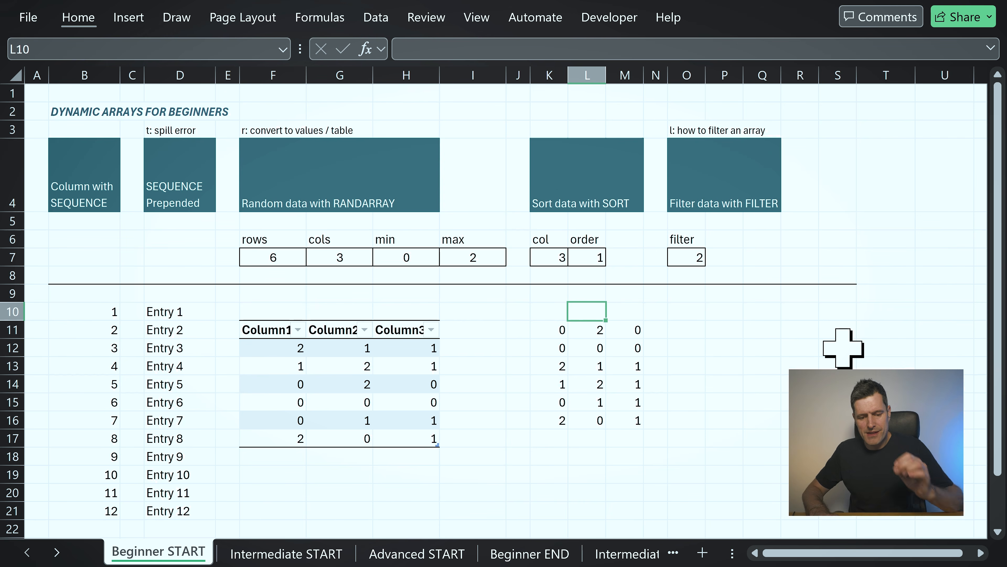
pyautogui.press('Down')
pyautogui.press('Left')
pyautogui.press('Left')
pyautogui.press('Up')
pyautogui.press('Right')
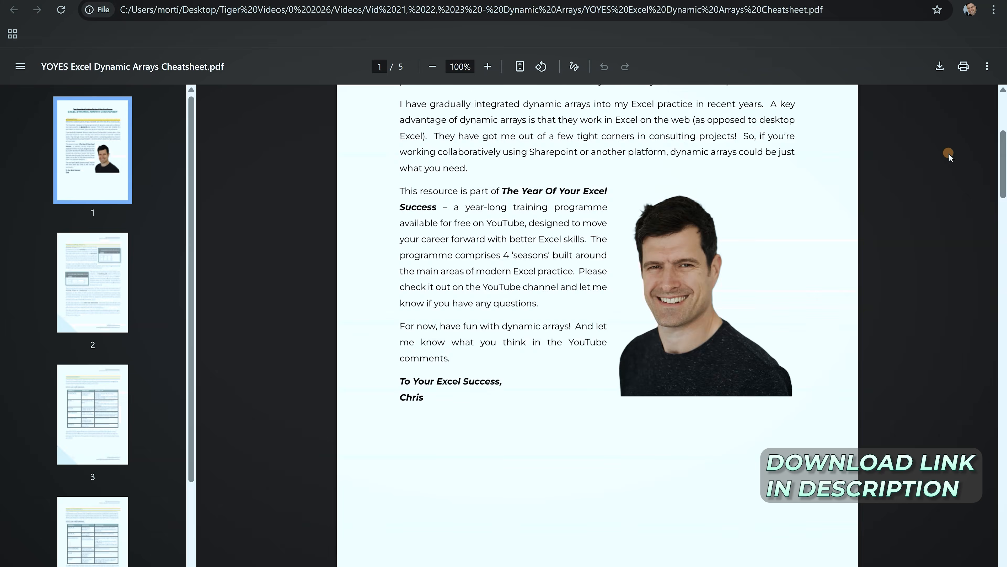
# Skim the Excel Dynamic Arrays Cheatsheet PDF from the introduction on page 1 through the Video 1: Beginner section
pyautogui.scroll(-10, 950, 153)
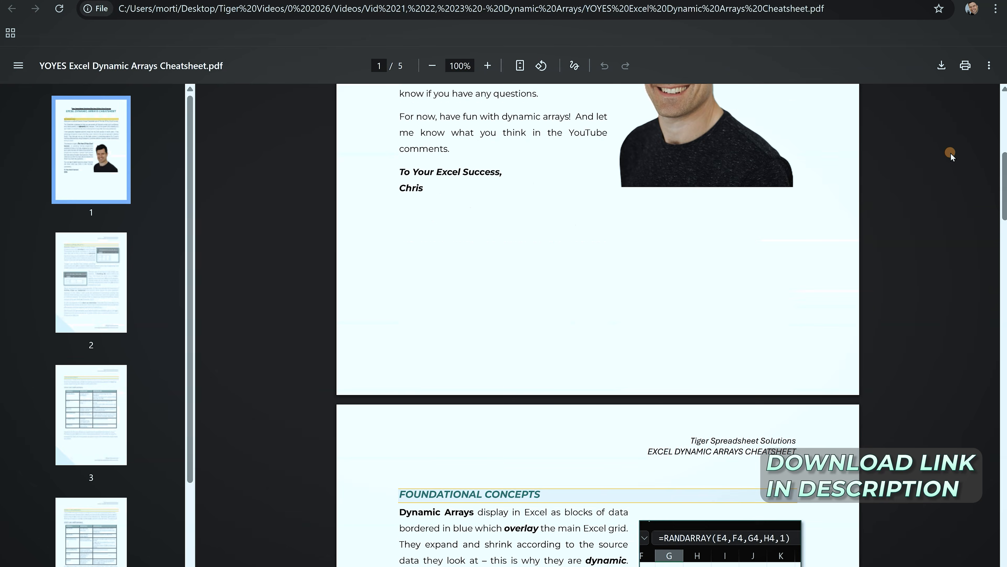
pyautogui.scroll(-15, 955, 152)
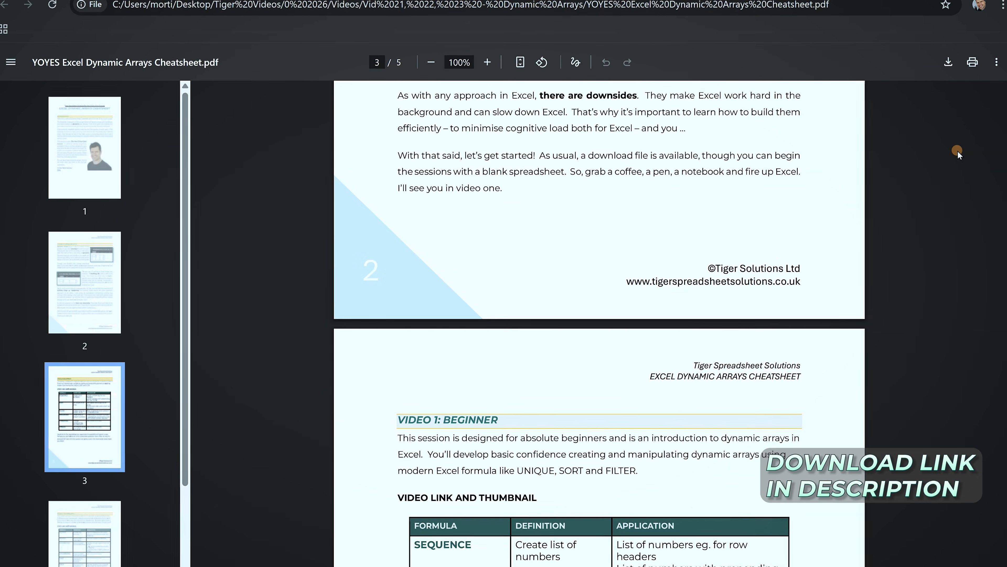
pyautogui.scroll(-15, 961, 150)
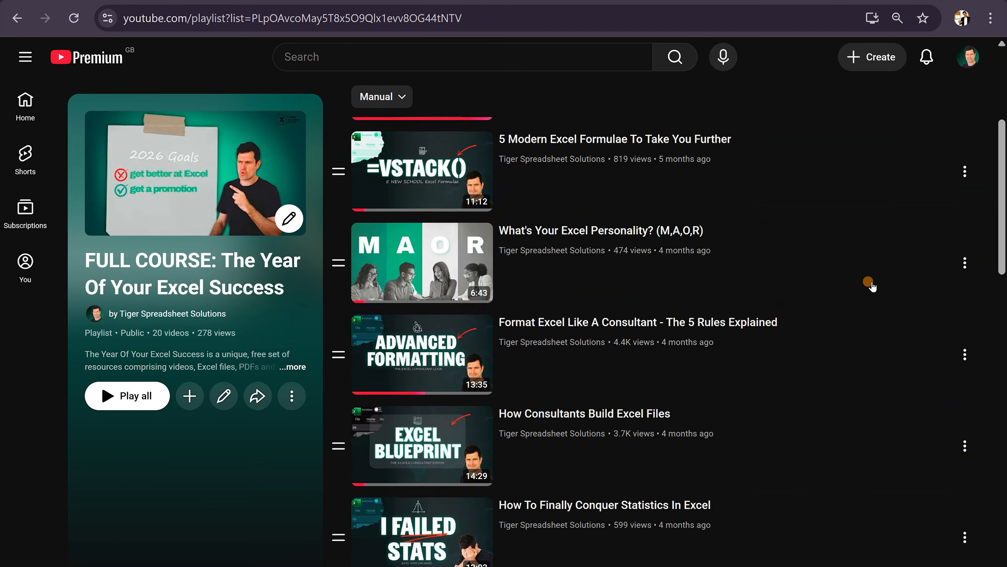
# Browse the videos in the YouTube playlist "FULL COURSE: The Year Of Your Excel Success"
pyautogui.scroll(-9, 870, 282)
pyautogui.scroll(-14, 871, 282)
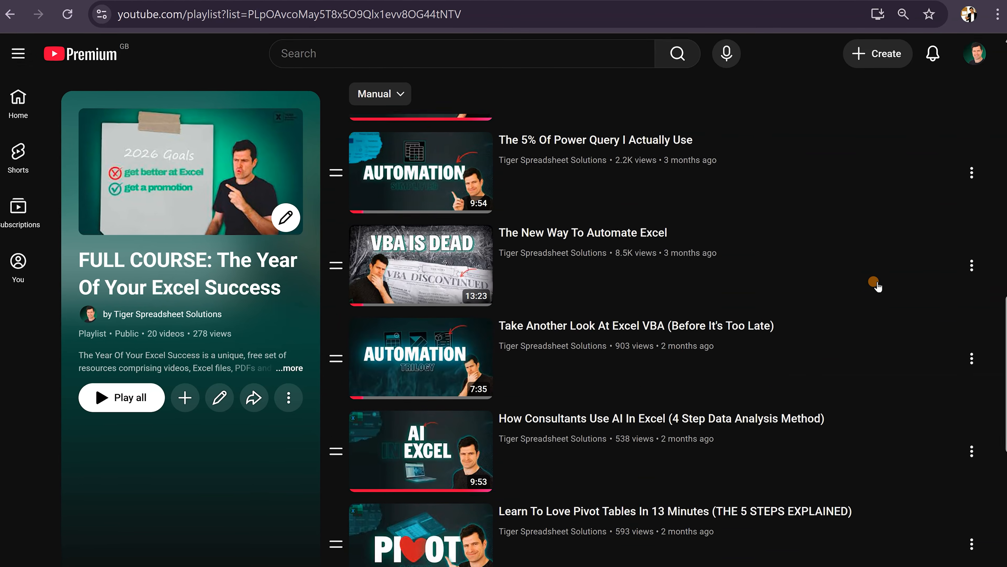
pyautogui.scroll(-7, 877, 282)
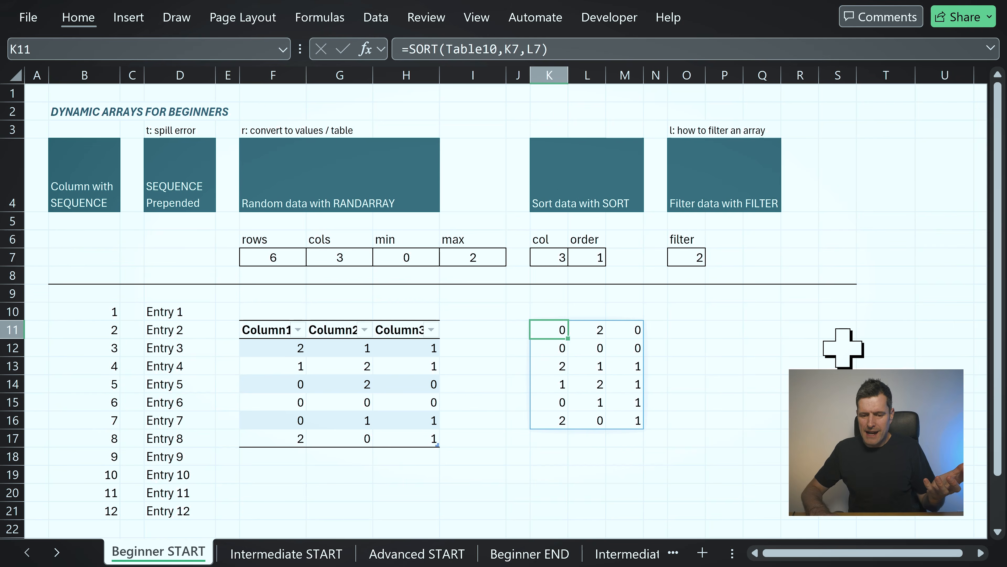
# Begin a FILTER formula in cell O11 with all data rows of the table, Table10, as its array
pyautogui.press('Right')
pyautogui.press('Right')
pyautogui.press('Right')
pyautogui.press('Right')
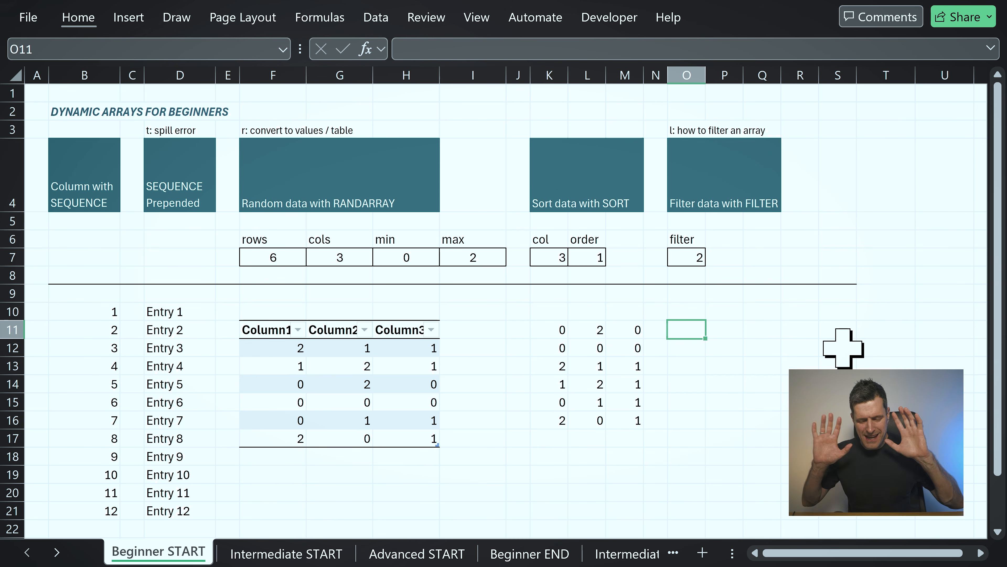
pyautogui.write('fil')
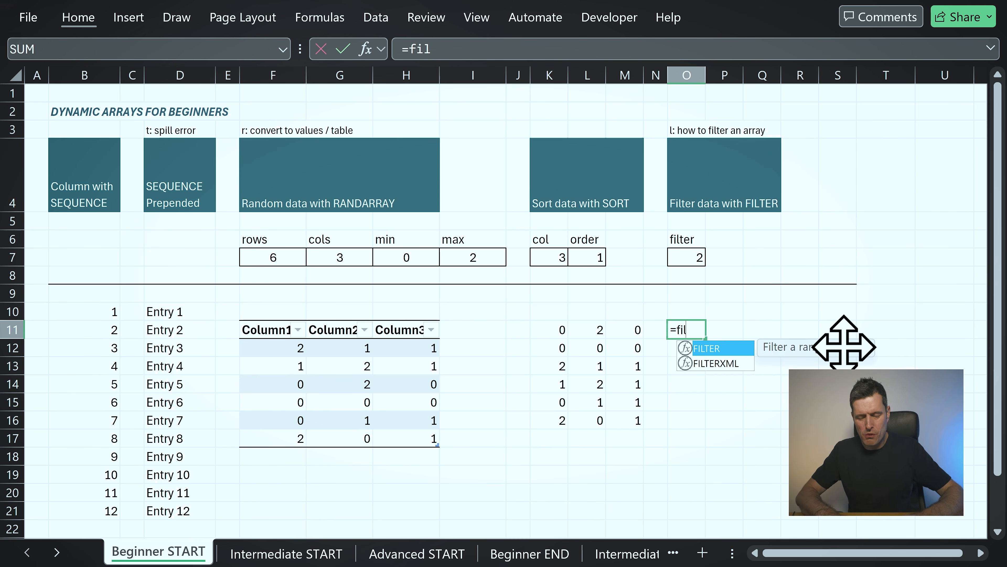
pyautogui.write('ter(')
pyautogui.press('Left')
pyautogui.press('Left')
pyautogui.press('Left')
pyautogui.press('Left')
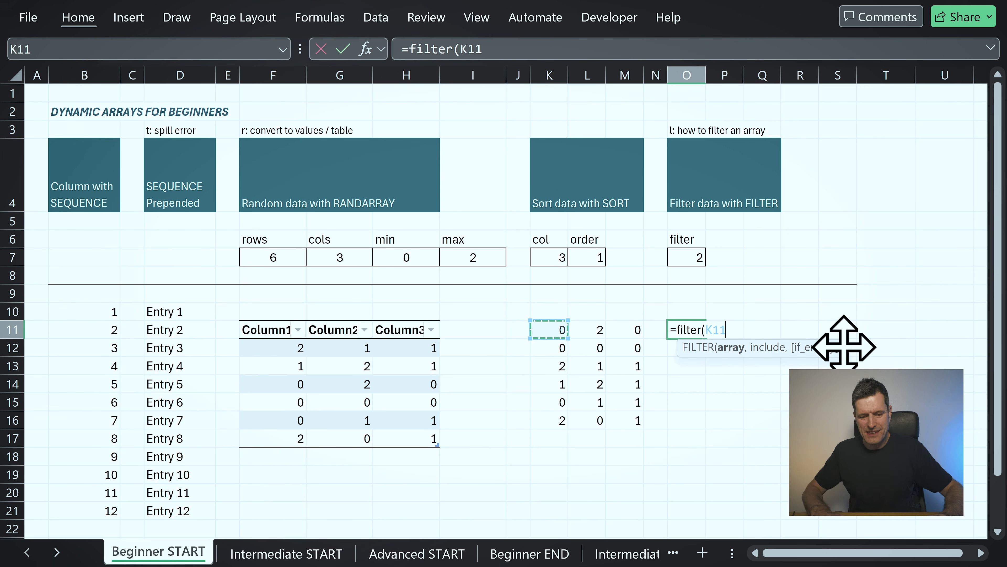
pyautogui.press('Down')
pyautogui.press('Left')
pyautogui.press('Left')
pyautogui.press('Left')
pyautogui.press('Left')
pyautogui.press('Left')
pyautogui.hotkey('ctrl', 'shift', 'Right')
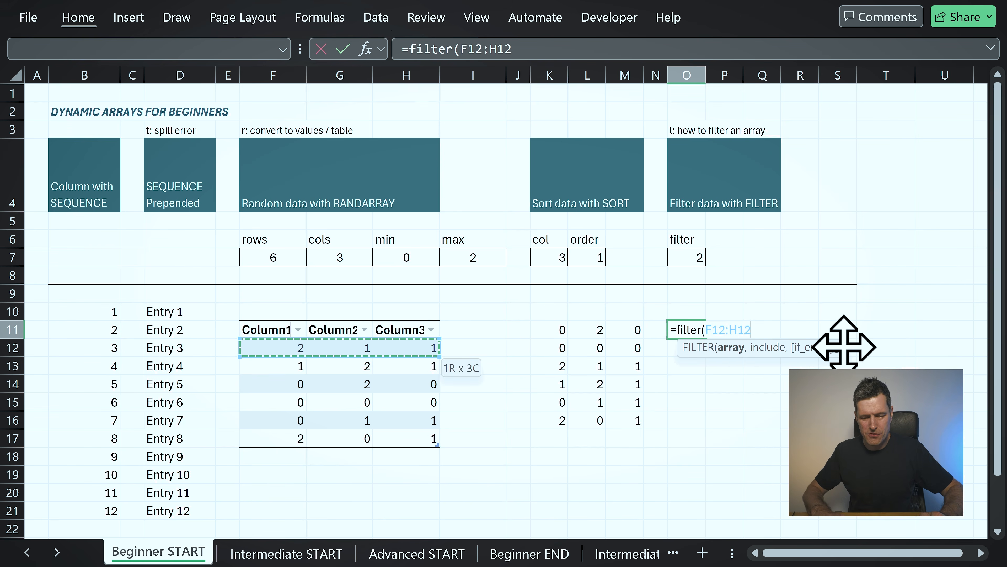
pyautogui.hotkey('ctrl', 'shift', 'Down')
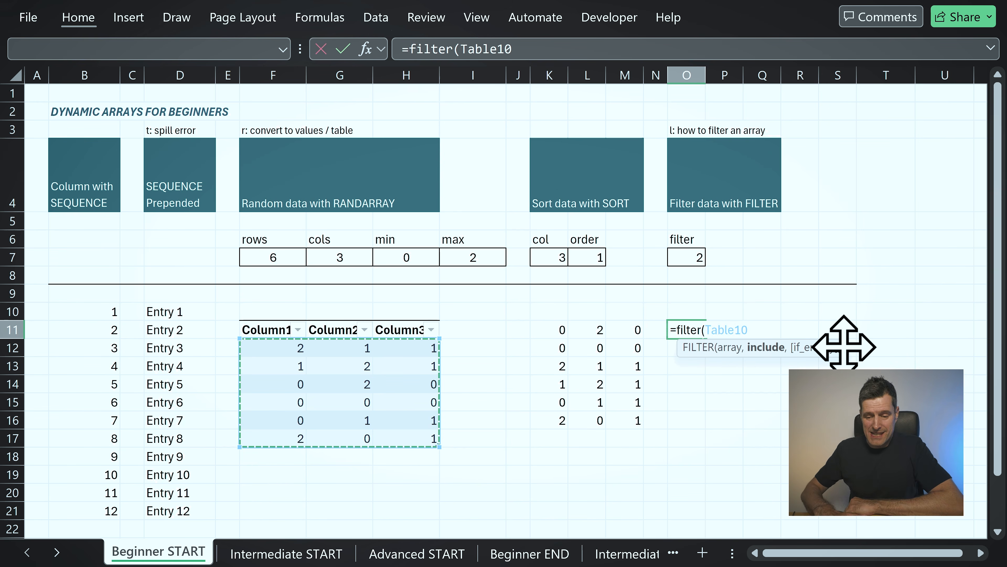
pyautogui.write(',')
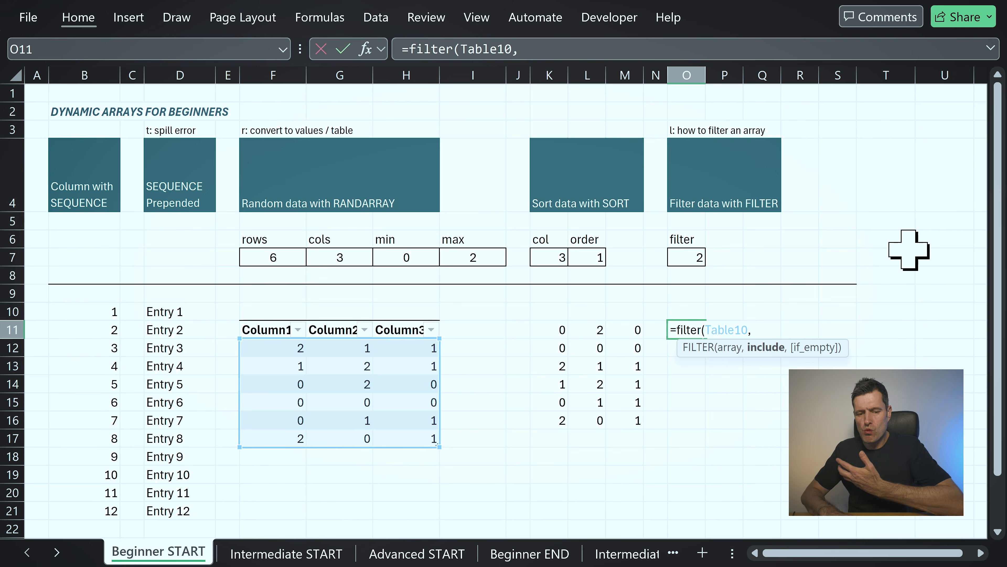
# Complete the formula in O11 as =FILTER(Table10,Table10[Column1]=0), using the table's first column as the include condition
pyautogui.click(283, 345)
pyautogui.hotkey('shift', 'Down')
pyautogui.hotkey('shift', 'Down')
pyautogui.hotkey('shift', 'Down')
pyautogui.hotkey('shift', 'Down')
pyautogui.hotkey('shift', 'Down')
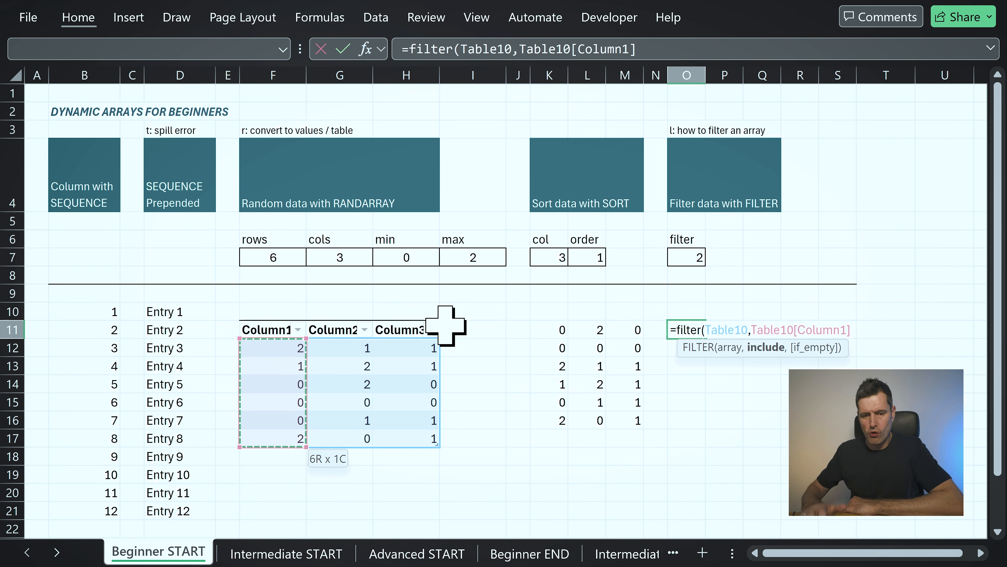
pyautogui.write('=0')
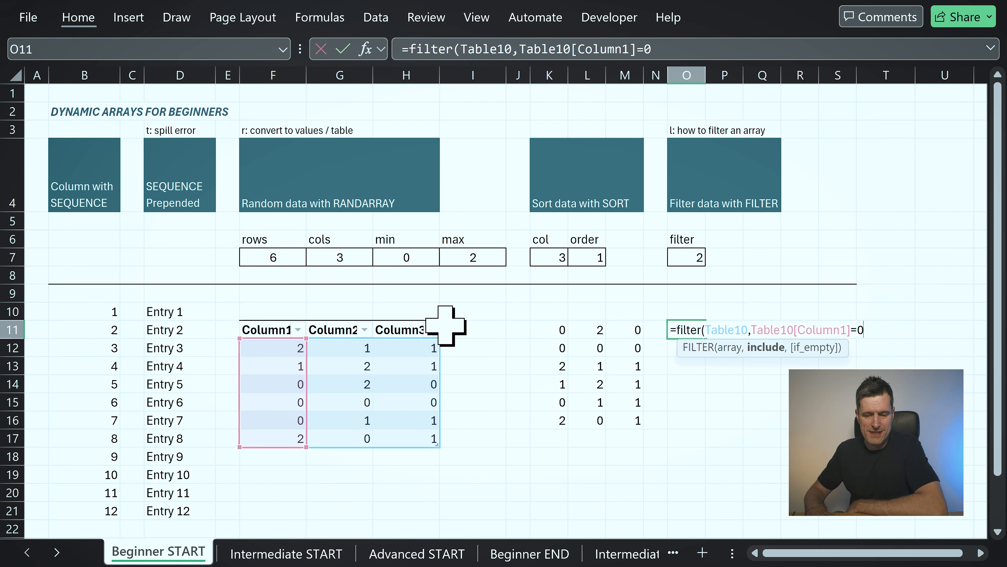
pyautogui.press('Return')
pyautogui.press('Up')
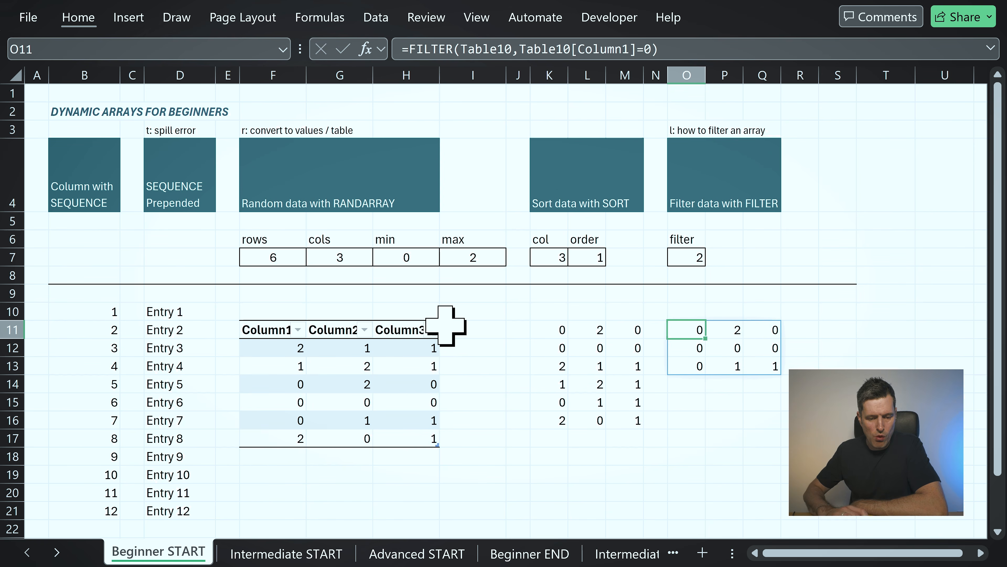
# Compare the zero entries in F14:F16 of Column1 with the FILTER output starting in O11
pyautogui.click(264, 386)
pyautogui.hotkey('shift', 'Down')
pyautogui.hotkey('shift', 'Down')
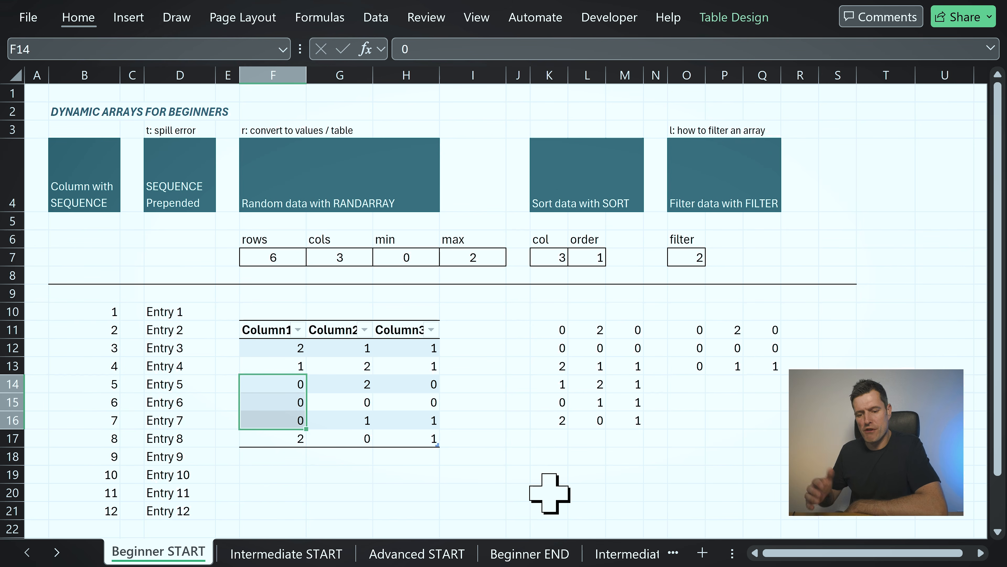
pyautogui.click(681, 327)
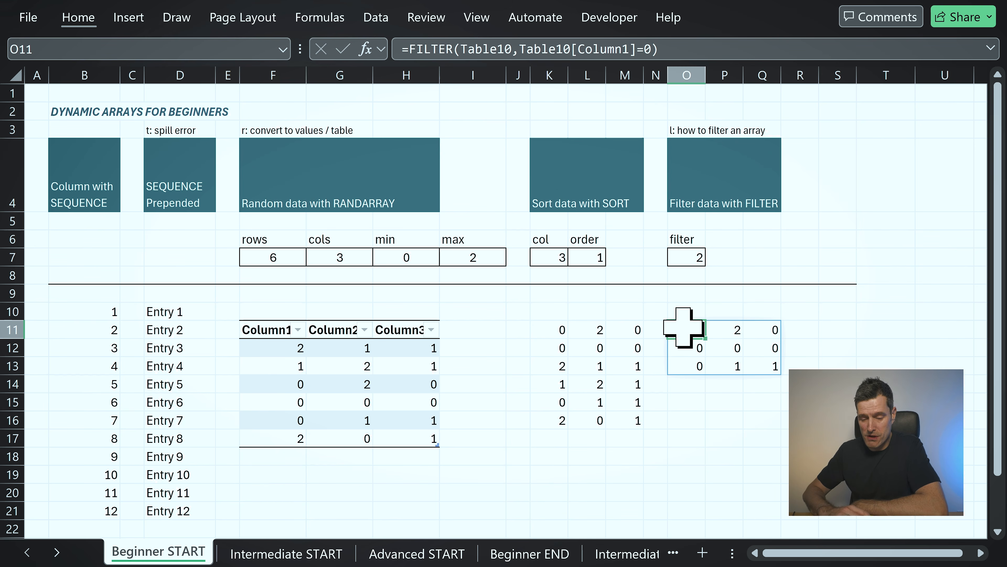
# Highlight the spilled FILTER output in O11:Q13 to examine the range it covers
pyautogui.hotkey('shift', 'Right')
pyautogui.hotkey('shift', 'Right')
pyautogui.hotkey('shift', 'Down')
pyautogui.hotkey('shift', 'Down')
pyautogui.press('Up')
pyautogui.press('Down')
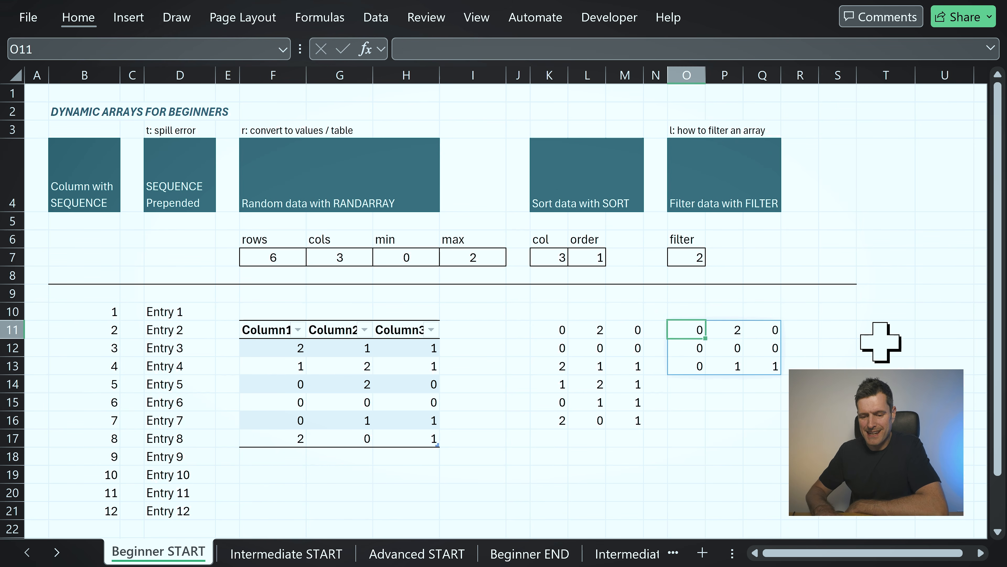
# Link the FILTER criterion in O11 to the filter input cell, making the formula =FILTER(Table10,Table10[Column1]=O7)
pyautogui.click(653, 48)
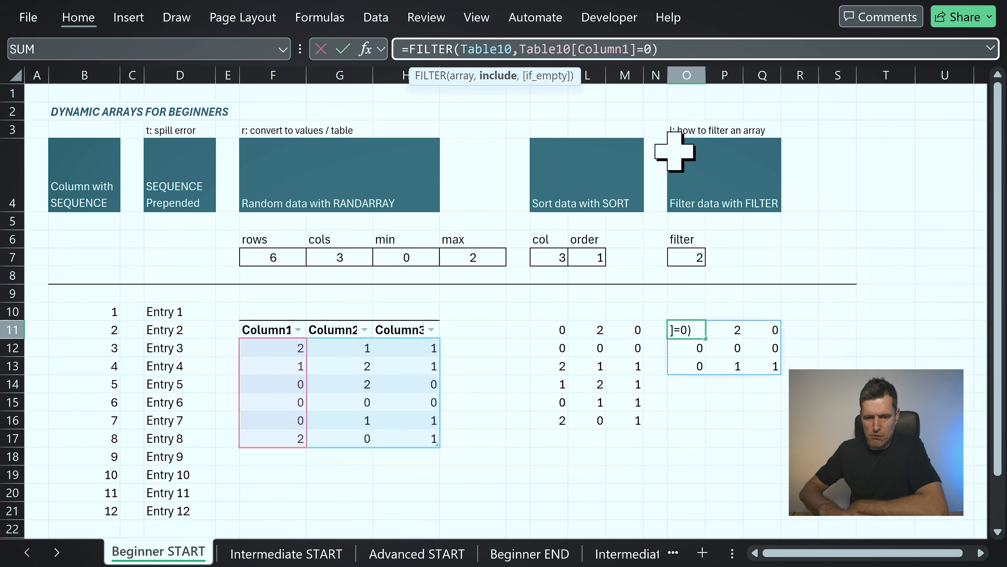
pyautogui.click(691, 256)
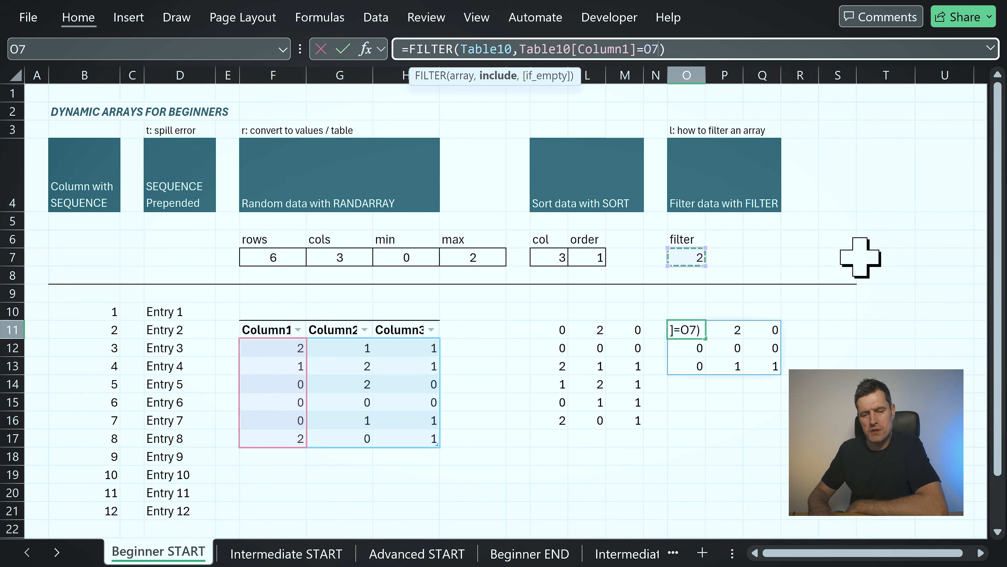
pyautogui.press('Return')
# Set the filter value in O7 to 1 to test the linked FILTER formula
pyautogui.press('Up')
pyautogui.press('Up')
pyautogui.press('Up')
pyautogui.press('Up')
pyautogui.press('Up')
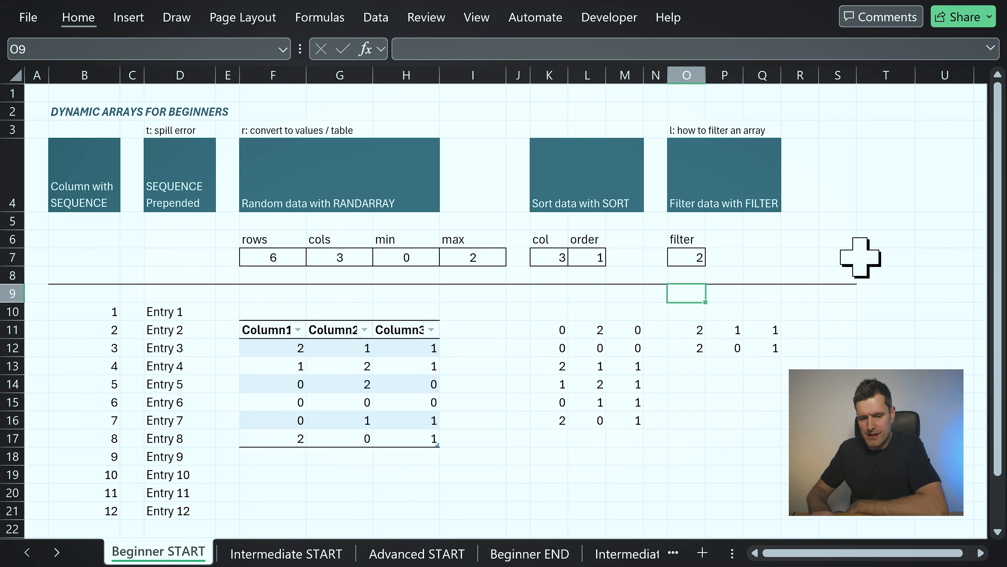
pyautogui.write('1')
pyautogui.press('Return')
pyautogui.press('Up')
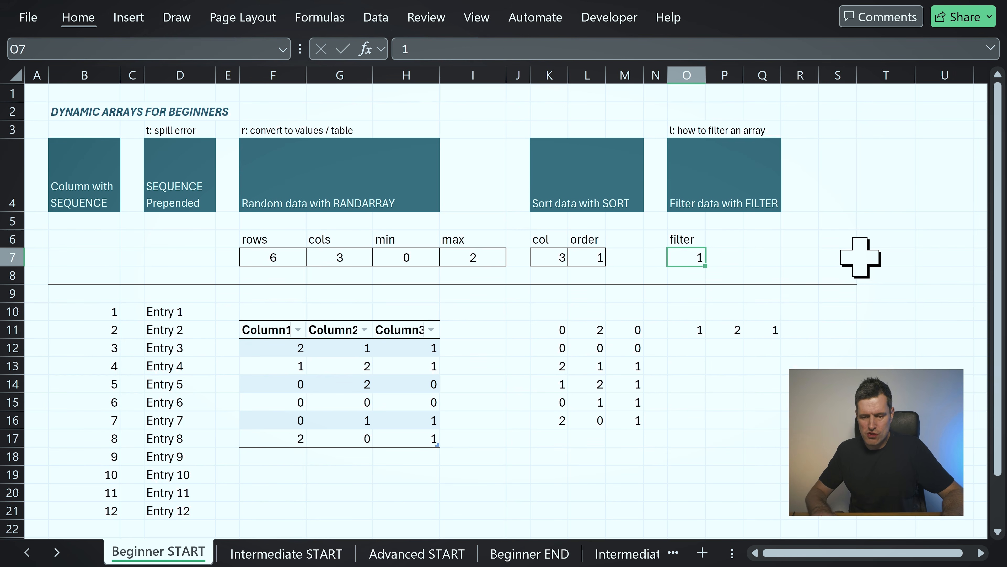
# Set the filter value in O7 to 0
pyautogui.write('0')
pyautogui.press('Return')
pyautogui.press('Up')
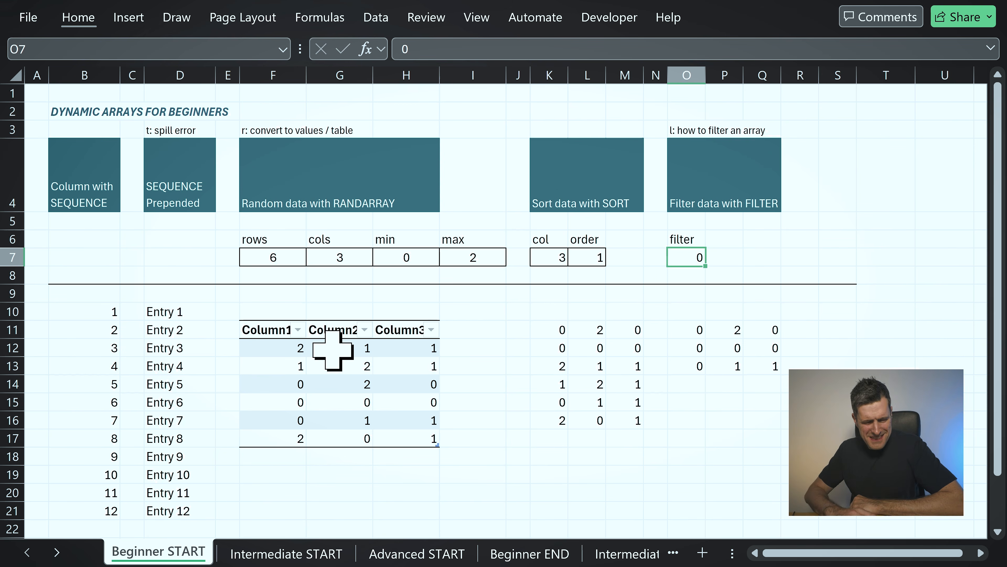
# Highlight the table's data rows F12:H17 to review the source data of the FILTER formula
pyautogui.click(291, 345)
pyautogui.hotkey('shift', 'Right')
pyautogui.hotkey('shift', 'Right')
pyautogui.hotkey('shift', 'Right')
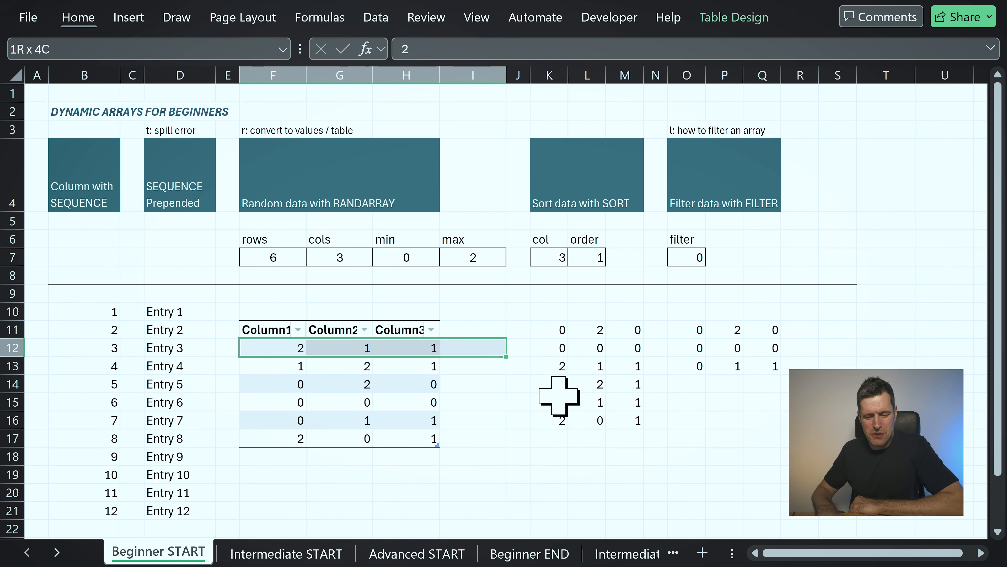
pyautogui.hotkey('shift', 'Left')
pyautogui.hotkey('shift', 'Down')
pyautogui.hotkey('shift', 'Down')
pyautogui.hotkey('shift', 'Down')
pyautogui.hotkey('shift', 'Down')
pyautogui.hotkey('shift', 'Down')
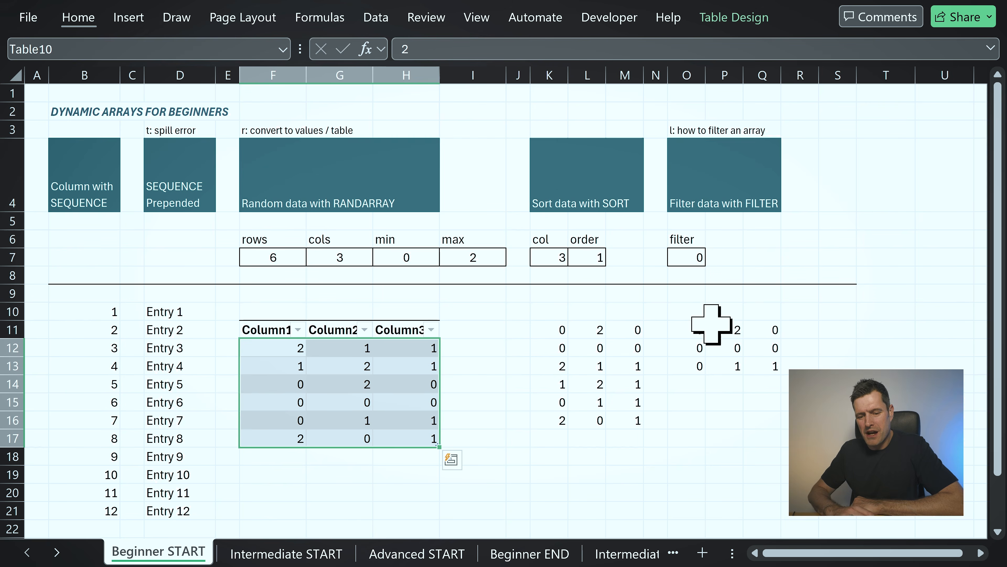
# Highlight the filtered result O11:Q13 to compare its dimensions with the source table
pyautogui.click(700, 329)
pyautogui.hotkey('shift', 'Right')
pyautogui.hotkey('shift', 'Right')
pyautogui.hotkey('shift', 'Right')
pyautogui.hotkey('shift', 'Left')
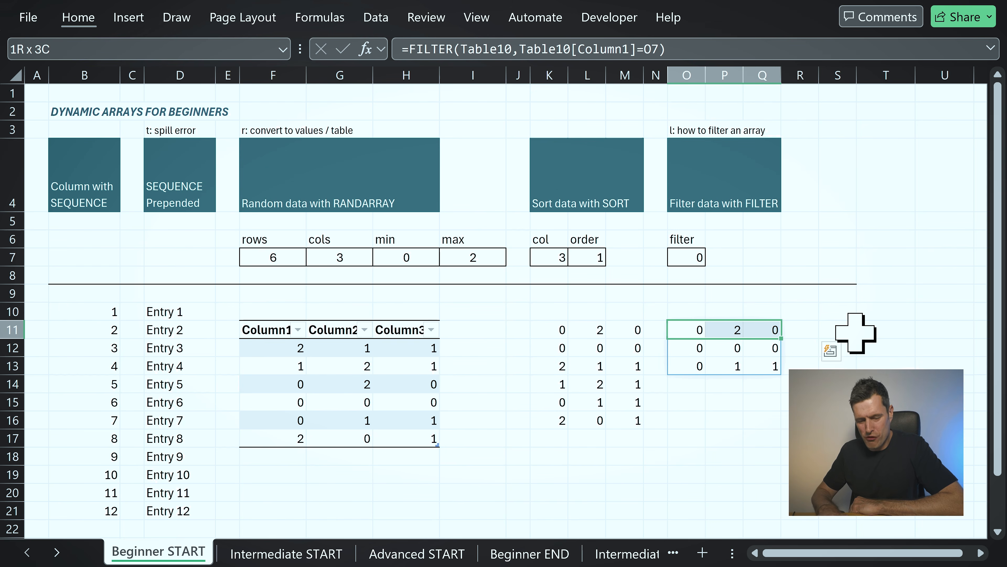
pyautogui.hotkey('shift', 'Down')
pyautogui.hotkey('shift', 'Down')
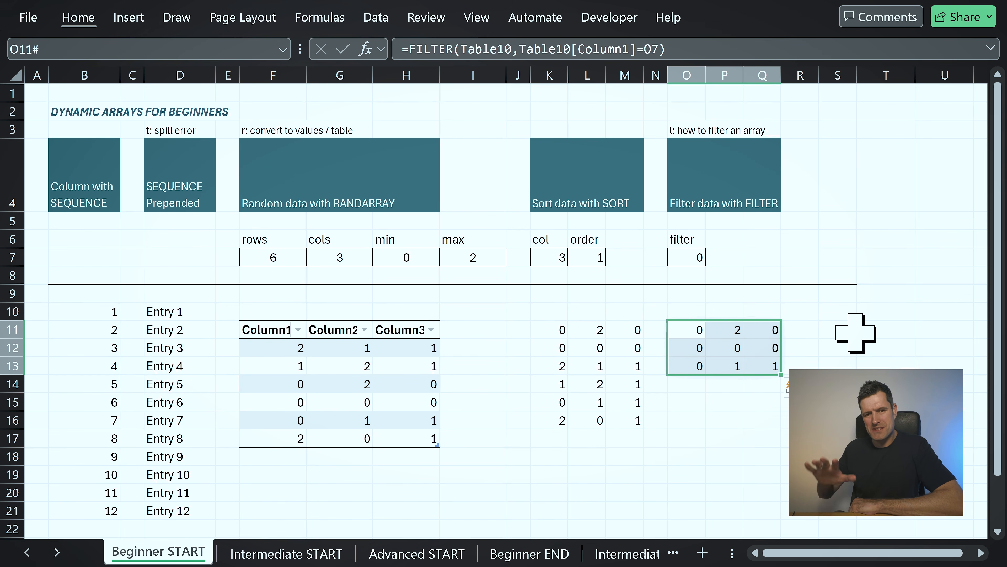